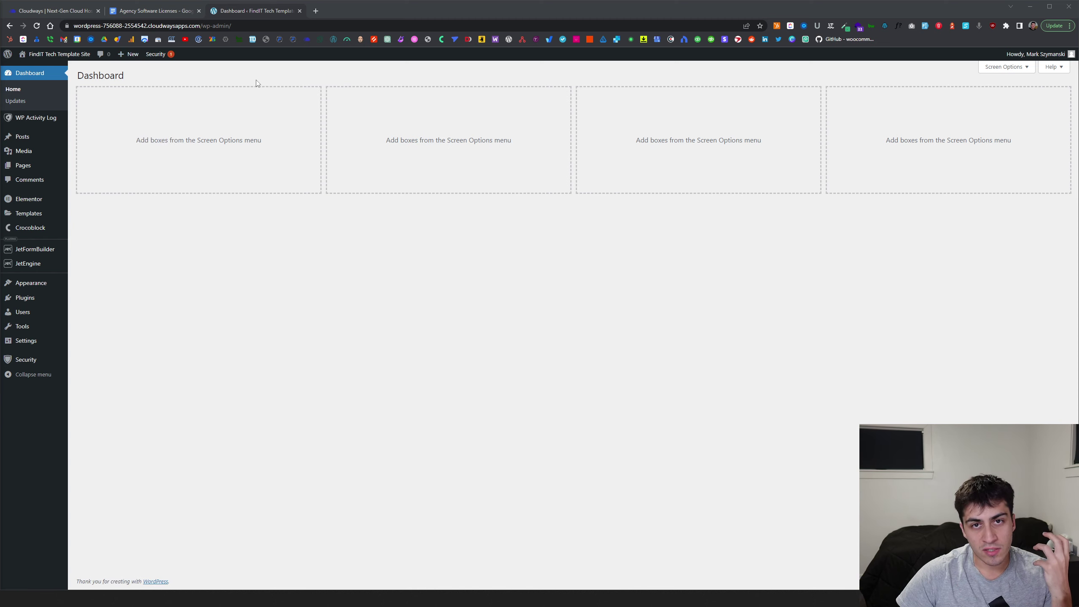
Switch to Cloudways and view the clone and staging options for the FindIT Tech application, leaving without creating a clone
left_click(70, 16)
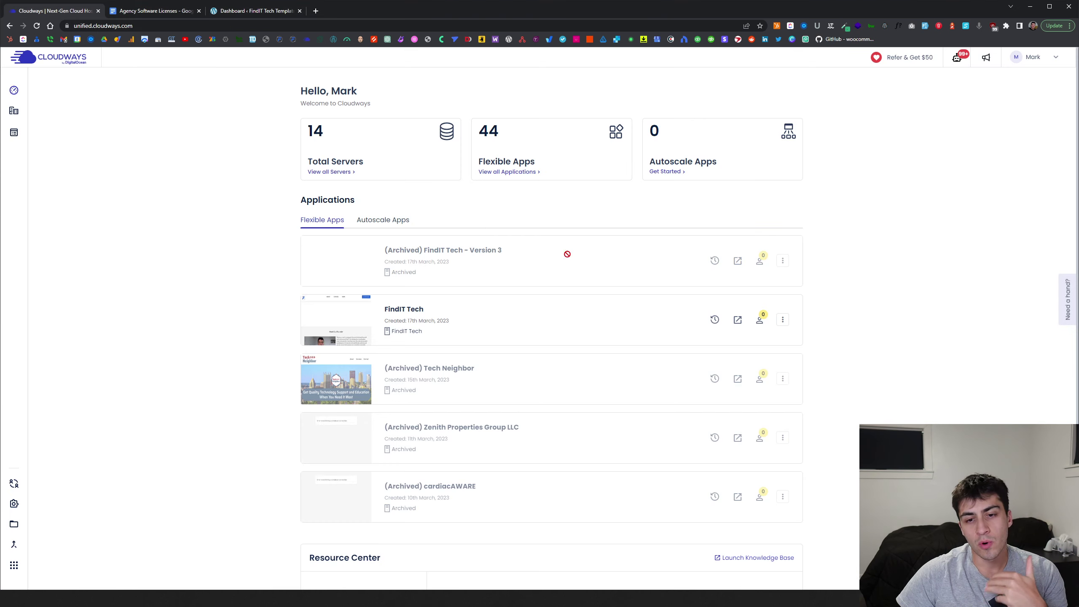
left_click(781, 319)
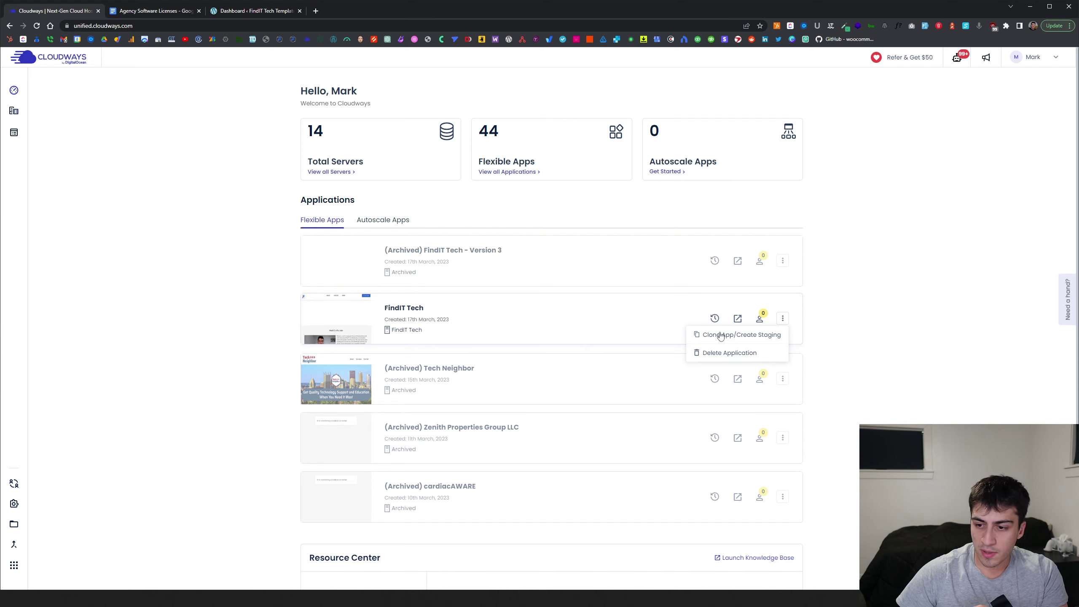
left_click(754, 338)
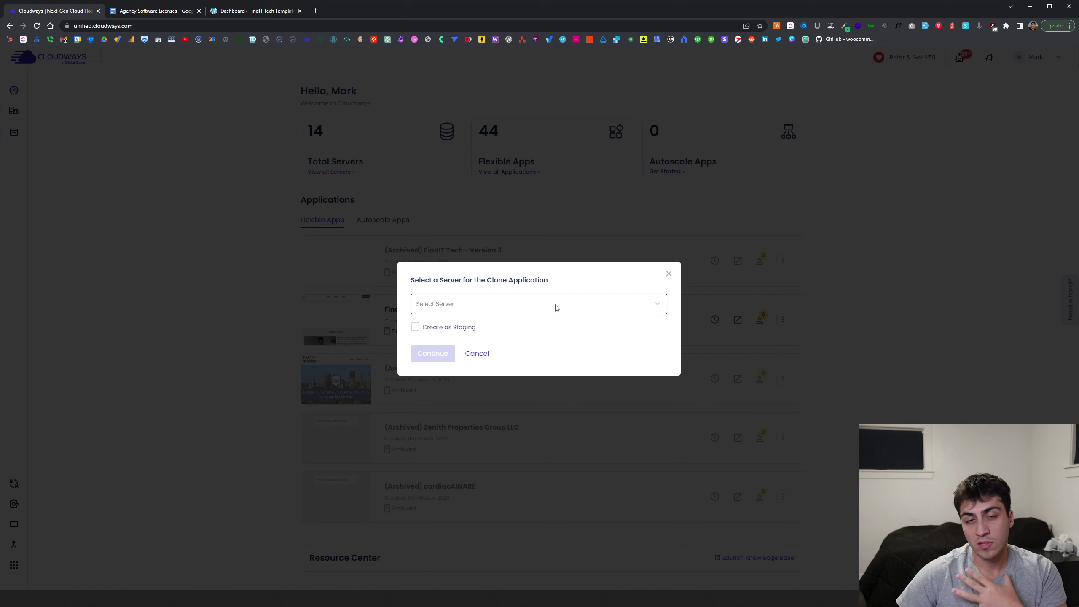
left_click(669, 275)
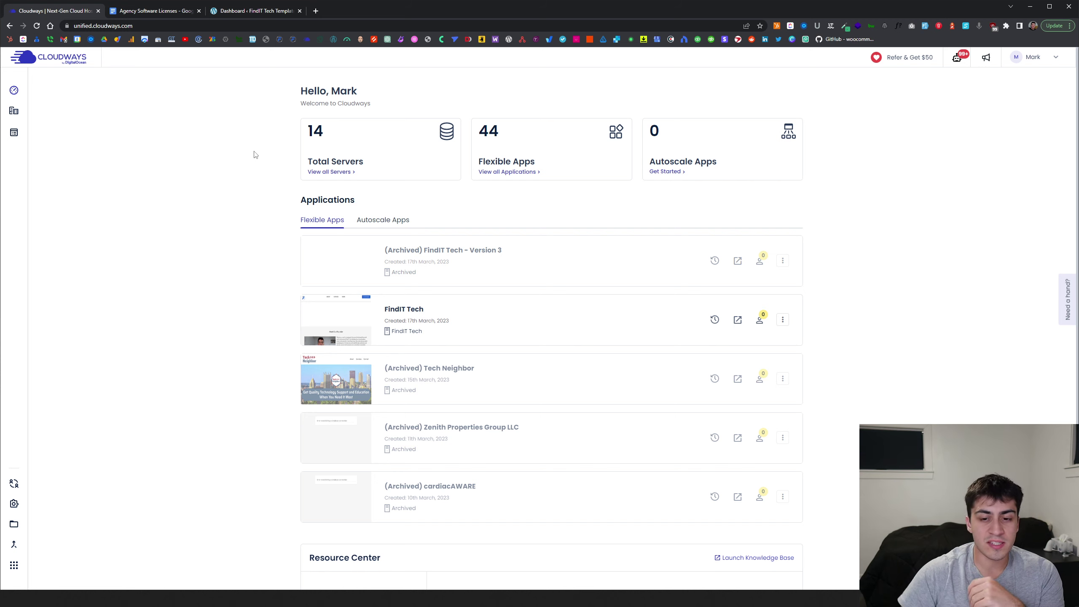
Return to the WordPress admin and review the General settings, including the site title, timezone and date format
left_click(267, 12)
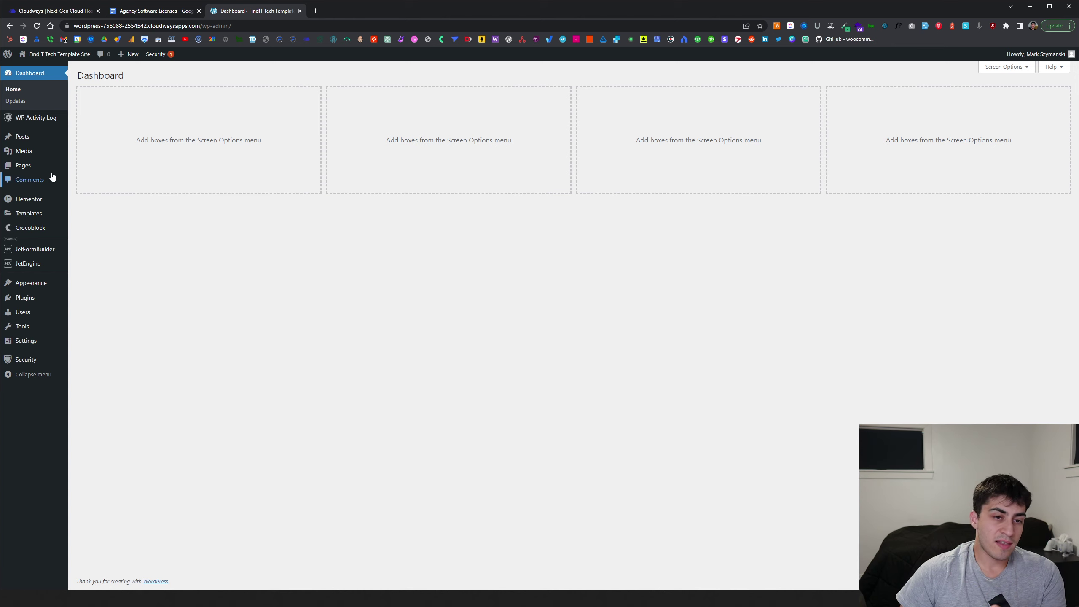
mouse_move(54, 210)
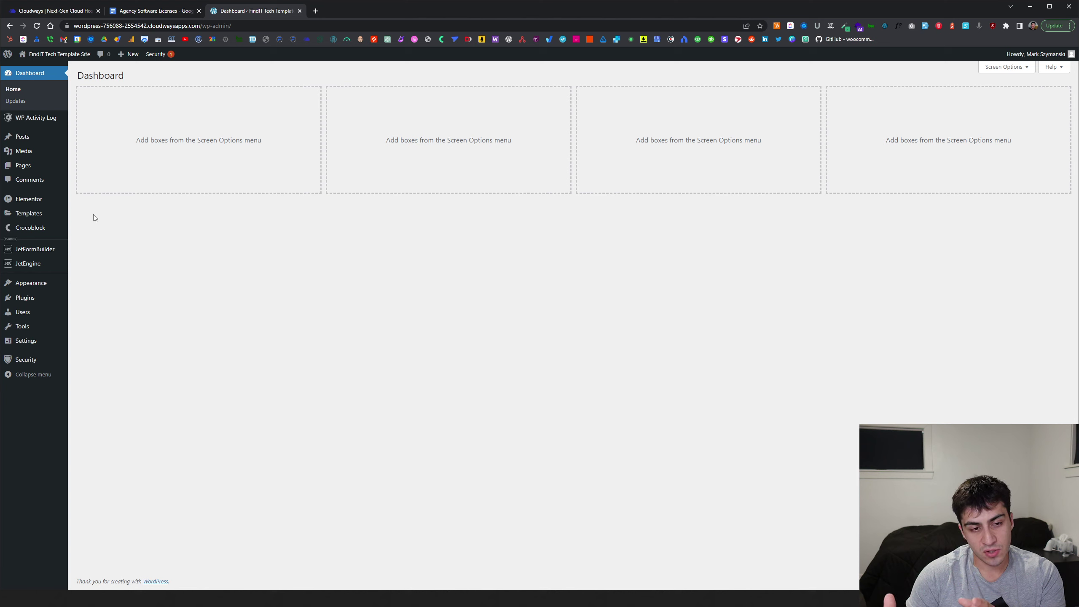
mouse_move(73, 60)
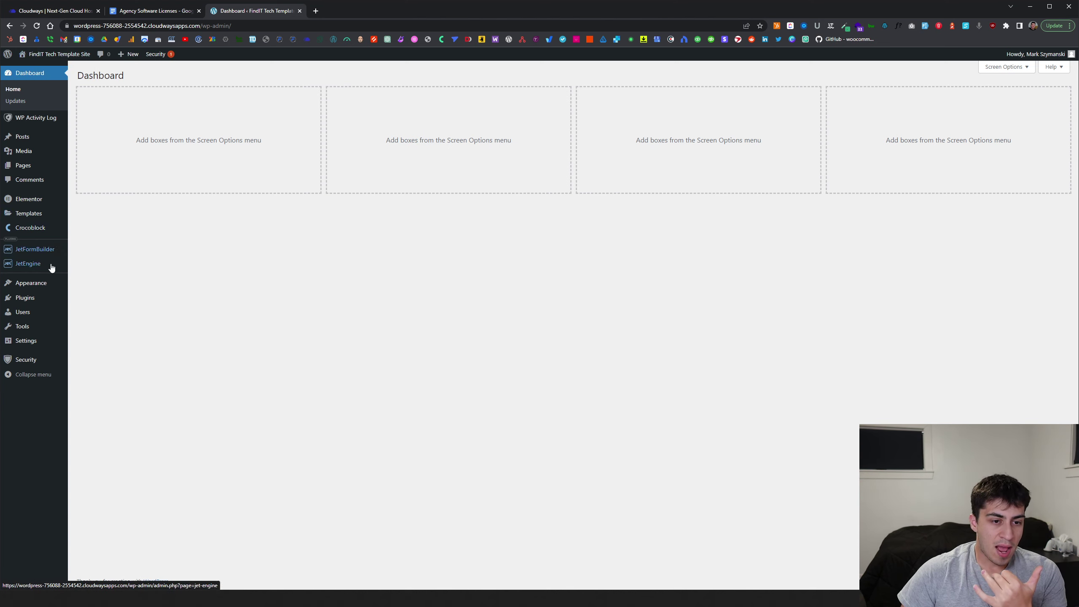
mouse_move(37, 340)
left_click(94, 345)
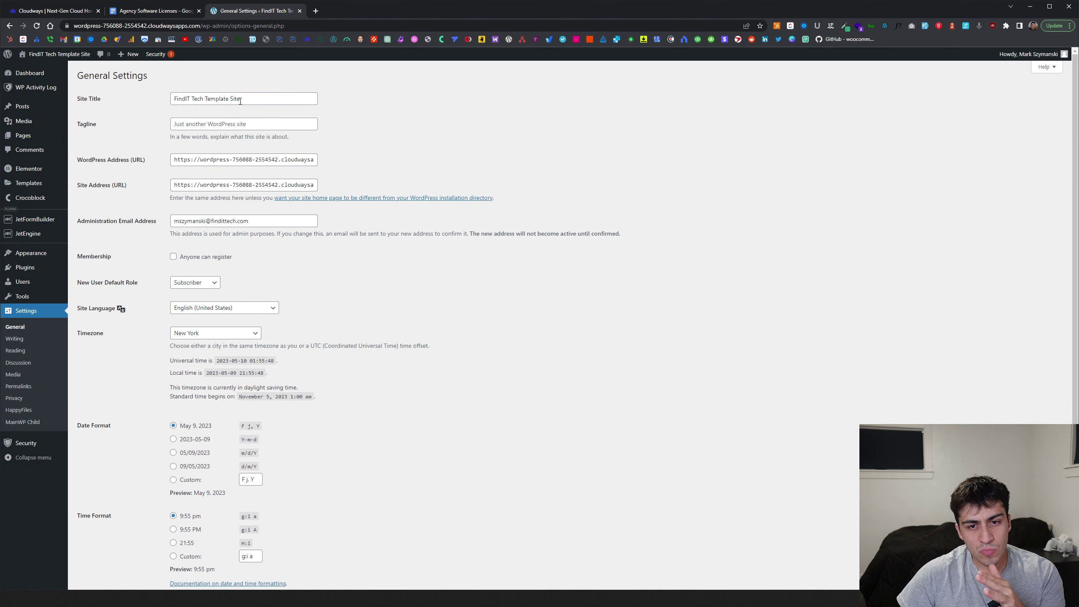
triple_click(257, 99)
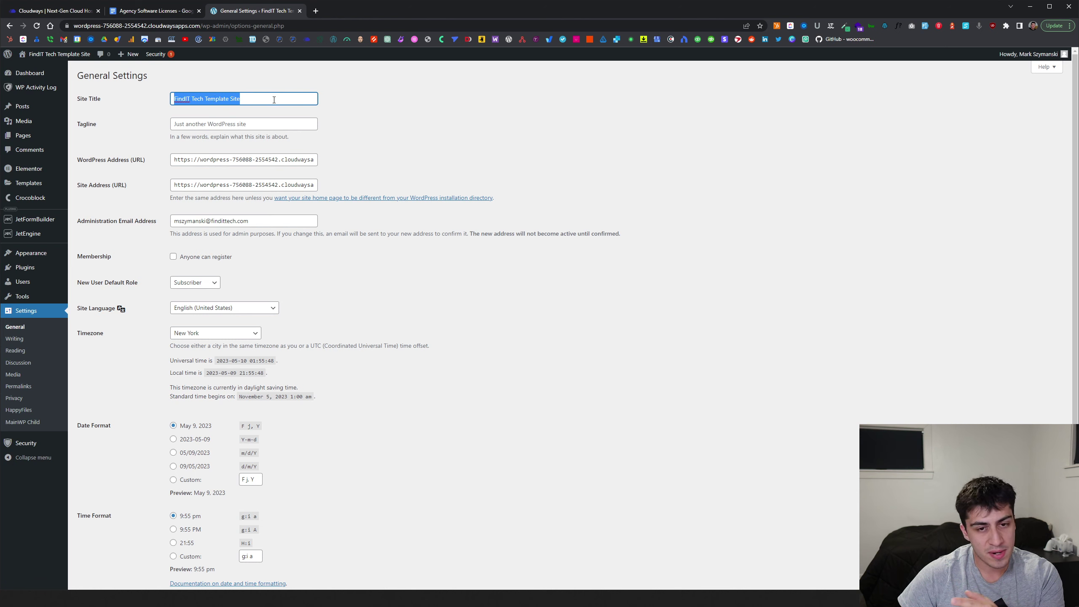
left_click(271, 97)
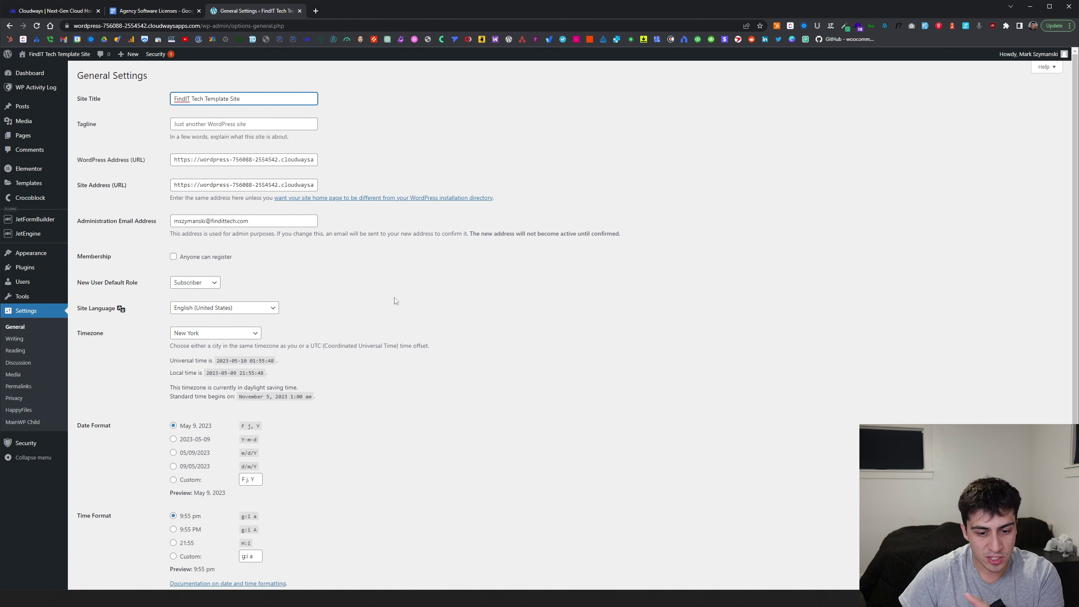
scroll(394, 297, "down", 2)
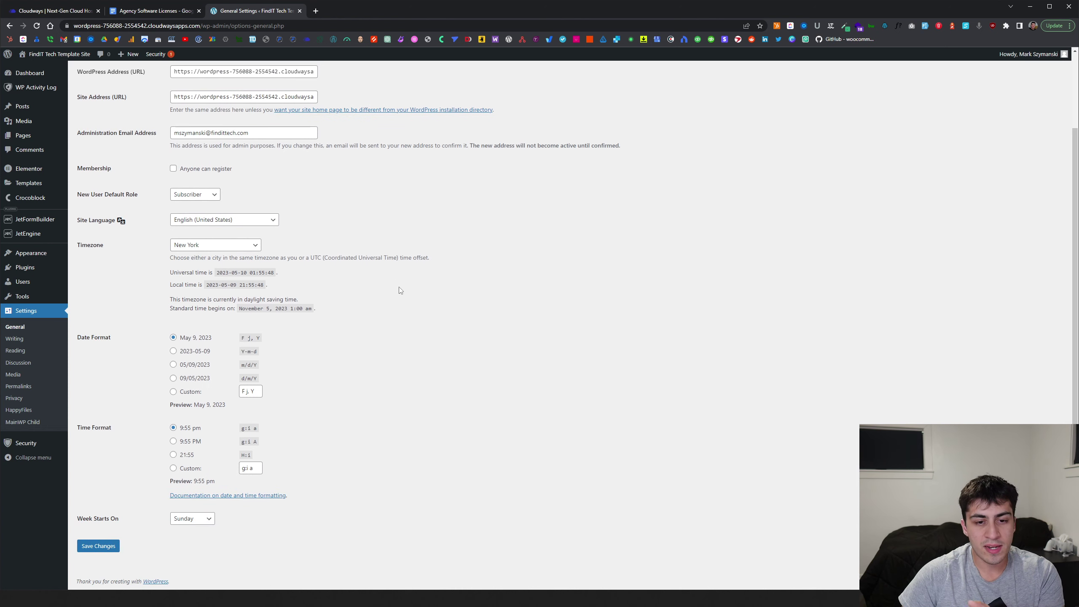
scroll(399, 287, "up", 1)
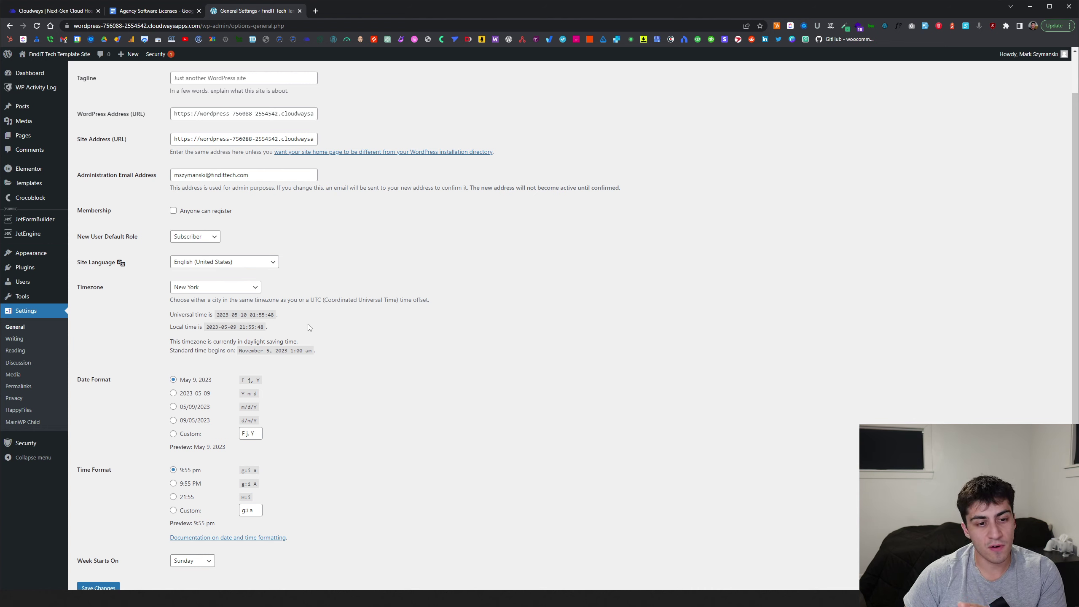
Review the Writing settings and the Reading settings for homepage display and search engine visibility
left_click(44, 342)
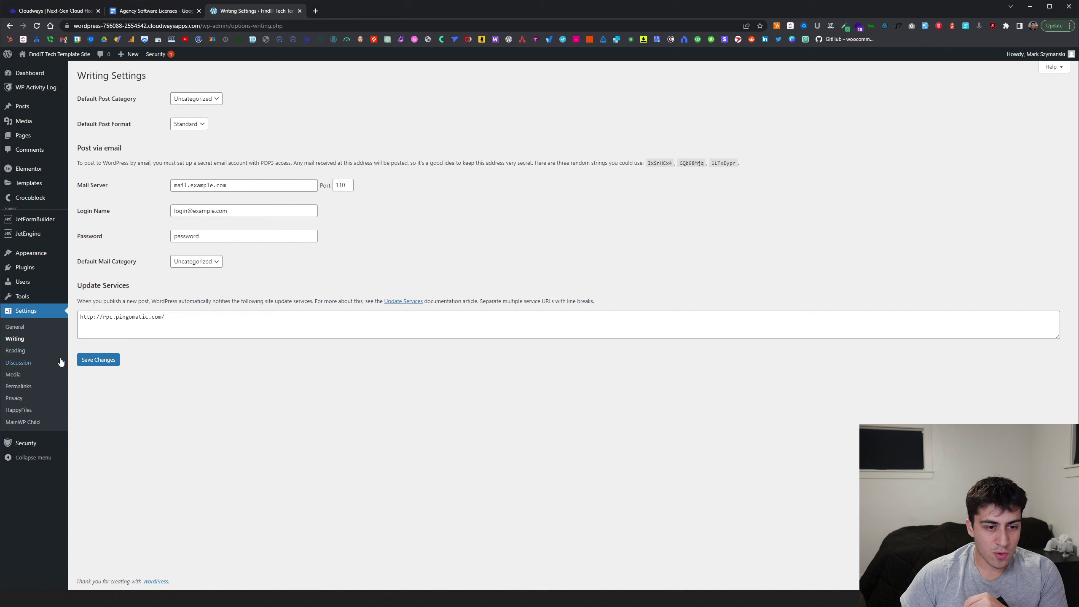
left_click(35, 350)
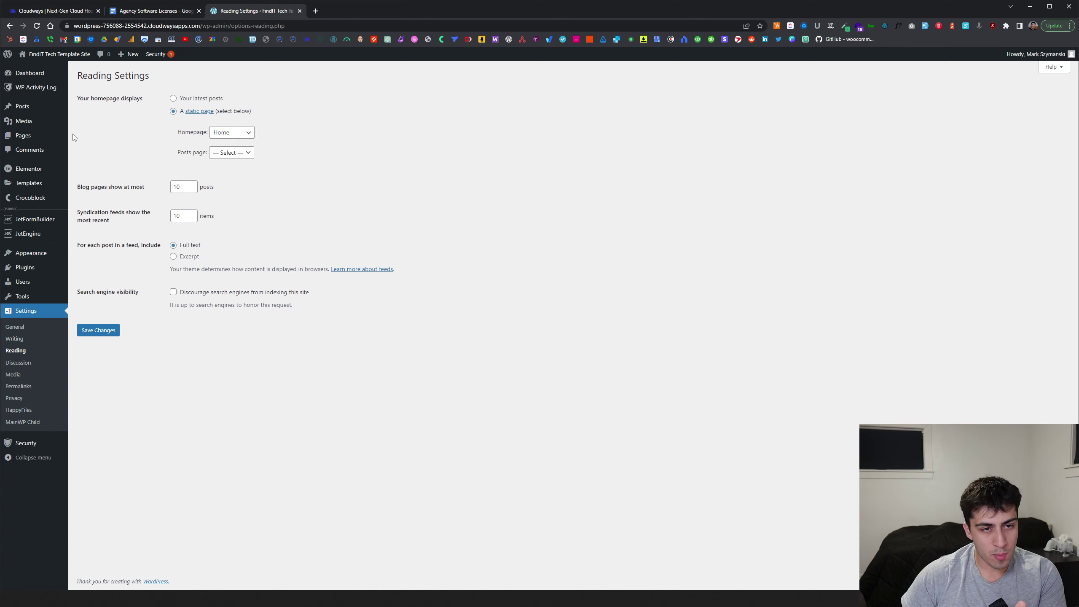
mouse_move(46, 138)
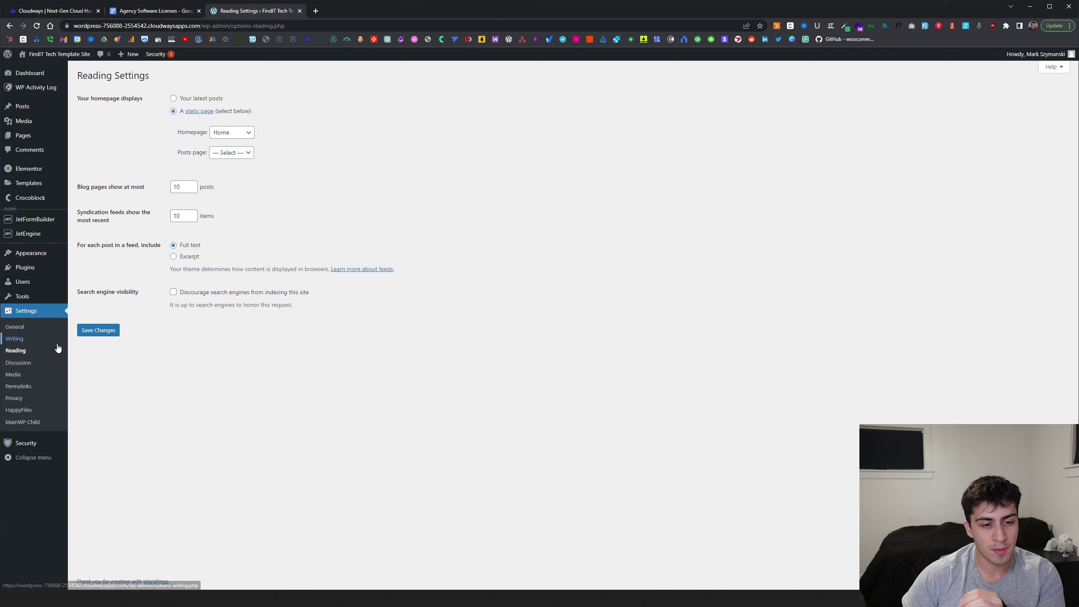
Examine the Discussion settings, from the default post and comment options down to comment moderation and avatars
left_click(40, 366)
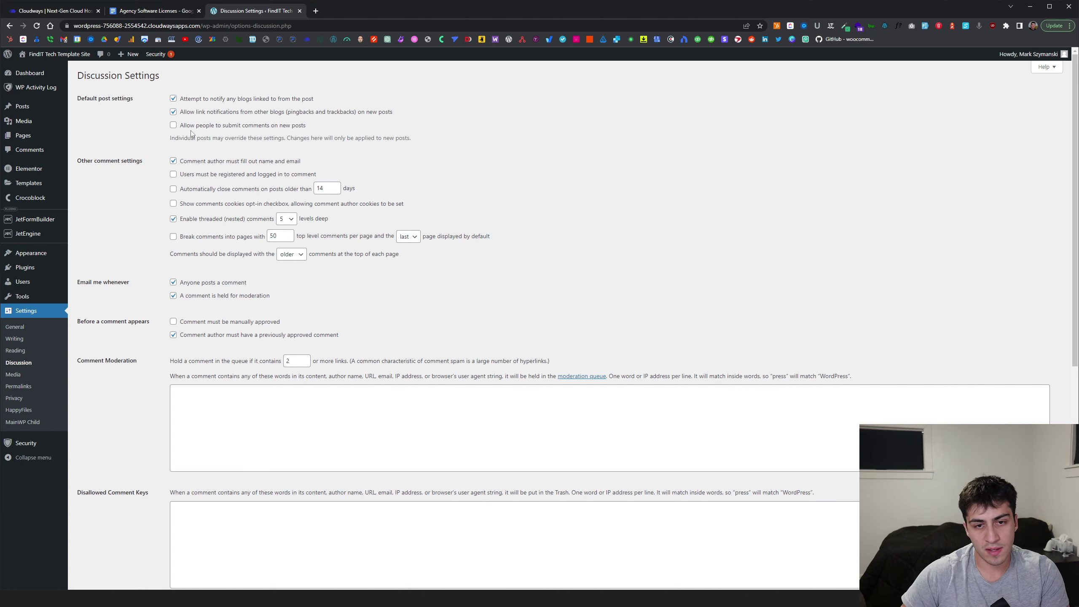
left_click_drag(172, 137, 282, 141)
left_click(280, 141)
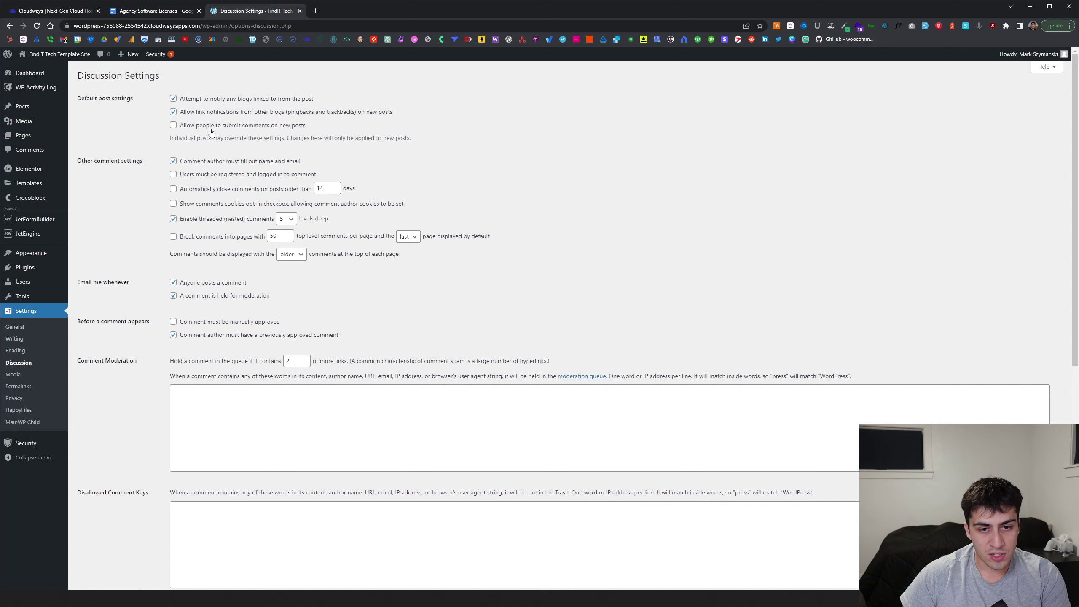
scroll(248, 247, "down", 2)
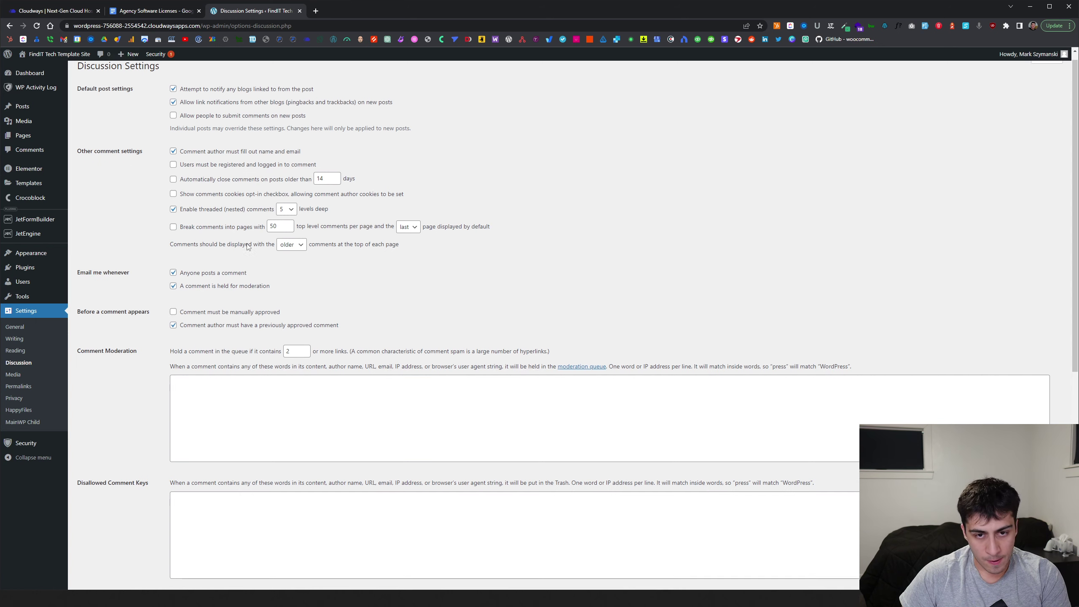
scroll(248, 247, "up", 2)
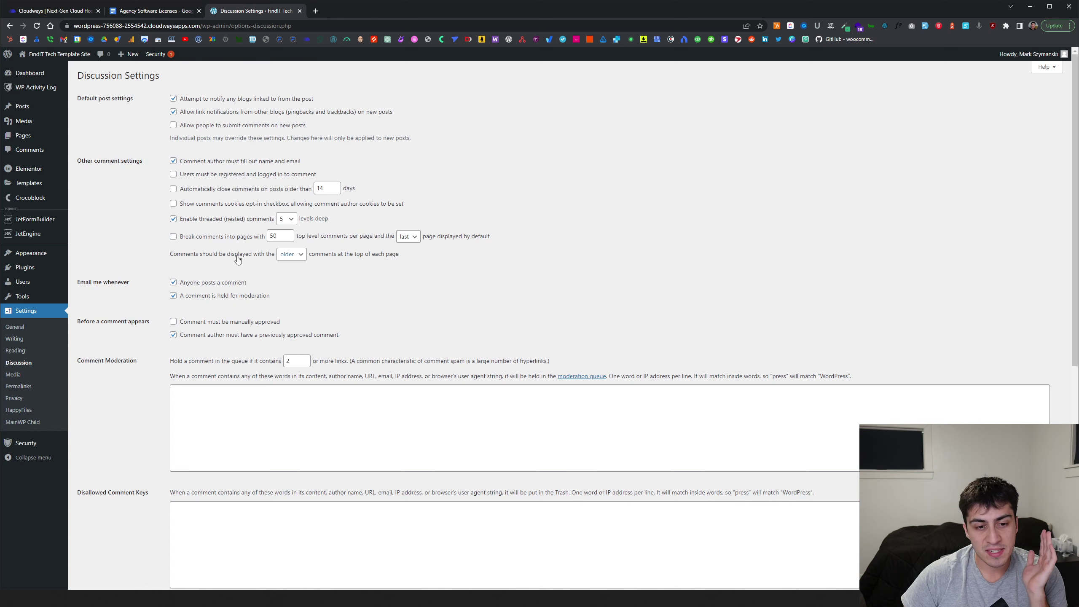
scroll(240, 275, "down", 2)
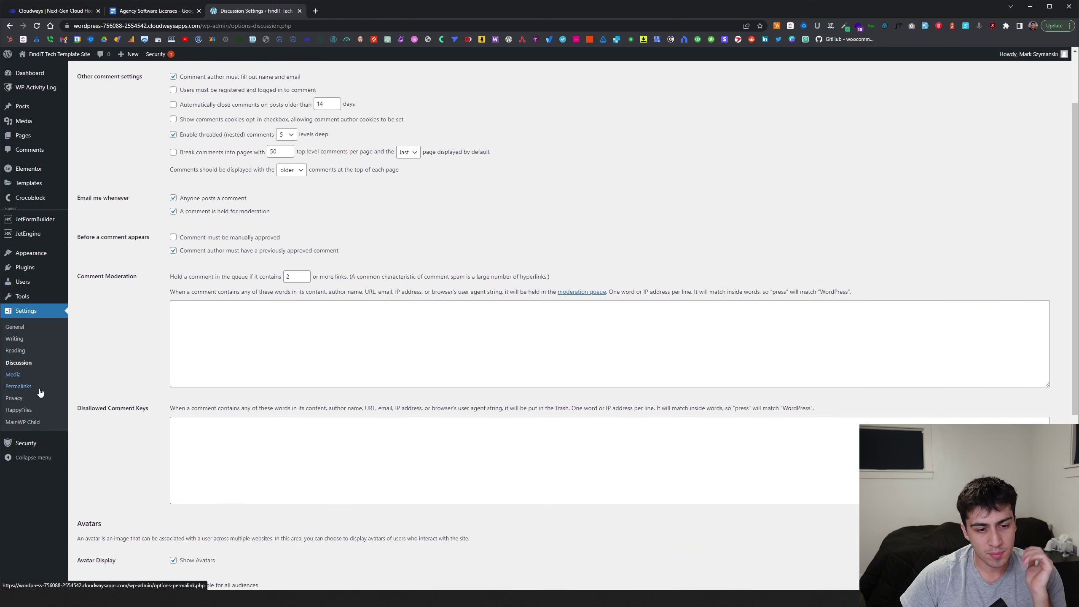
scroll(34, 374, "down", 2)
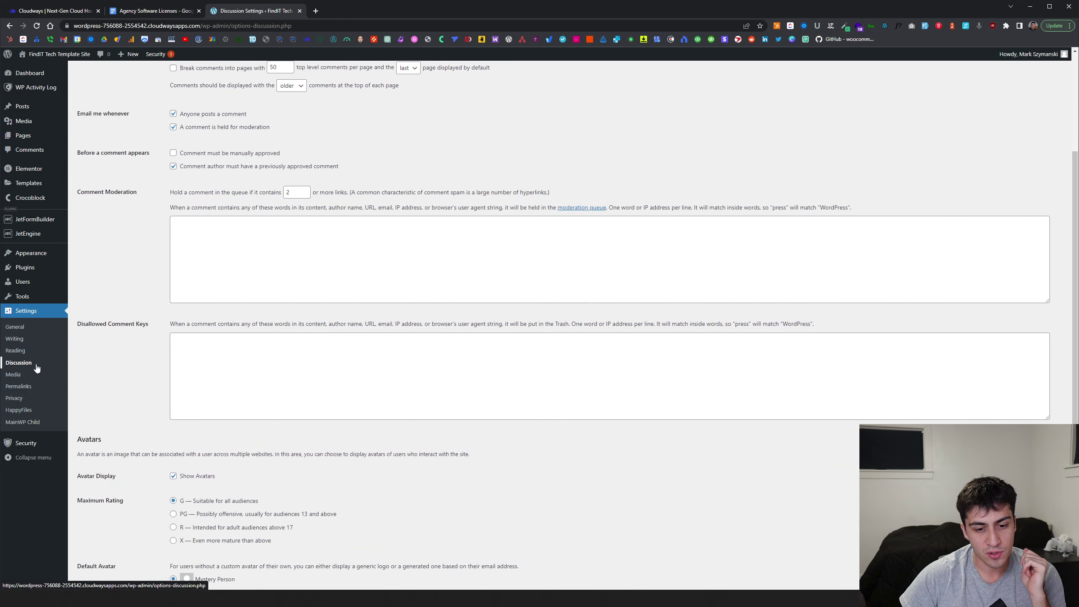
scroll(34, 372, "down", 2)
Review the Media, Permalinks, Privacy and HappyFiles settings pages one after another
left_click(16, 374)
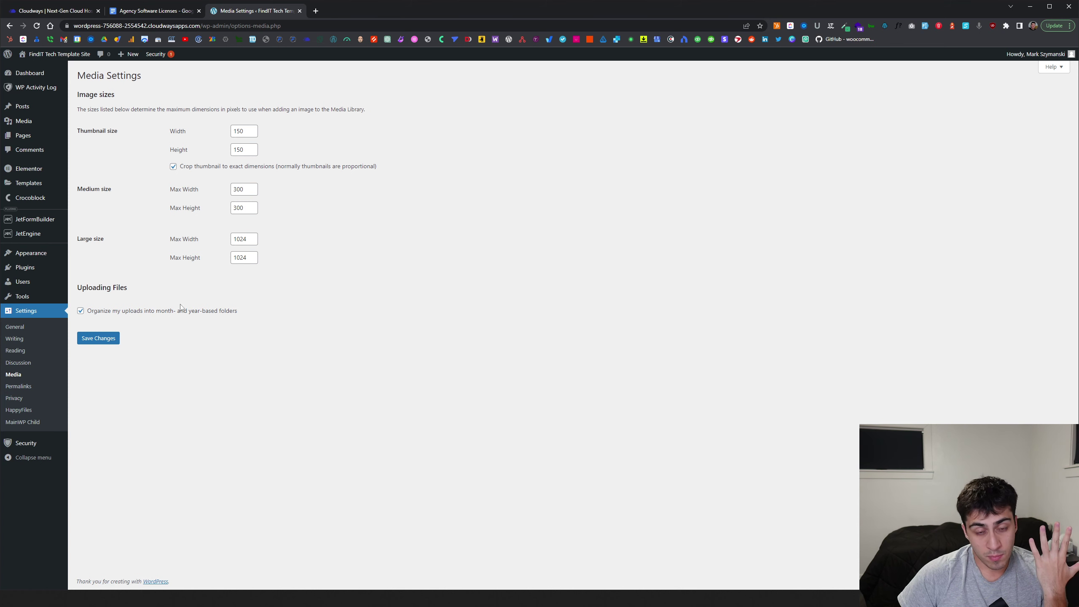
left_click(26, 387)
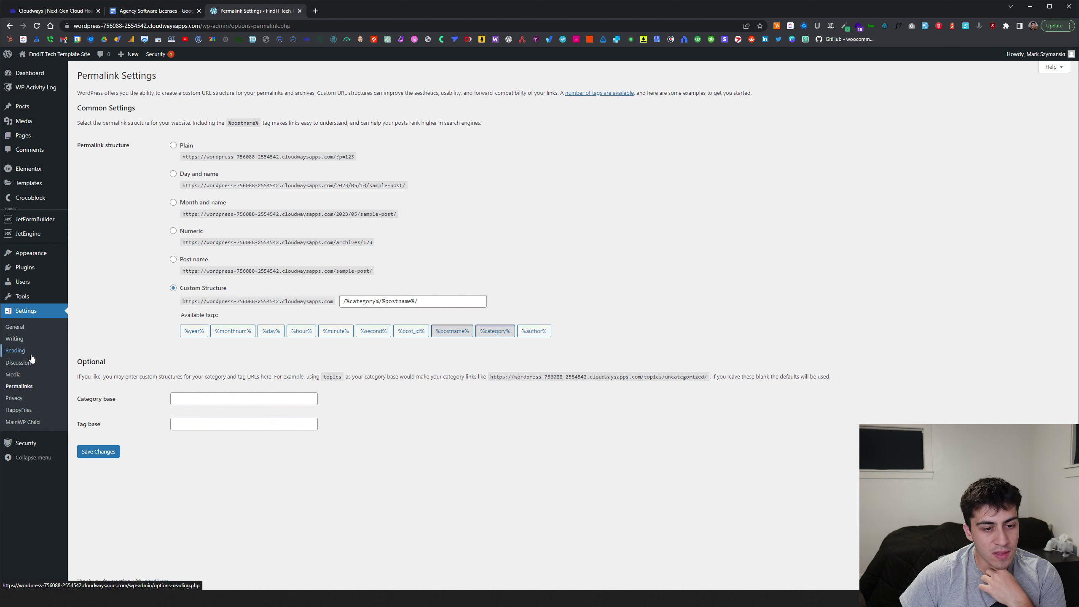
left_click(23, 400)
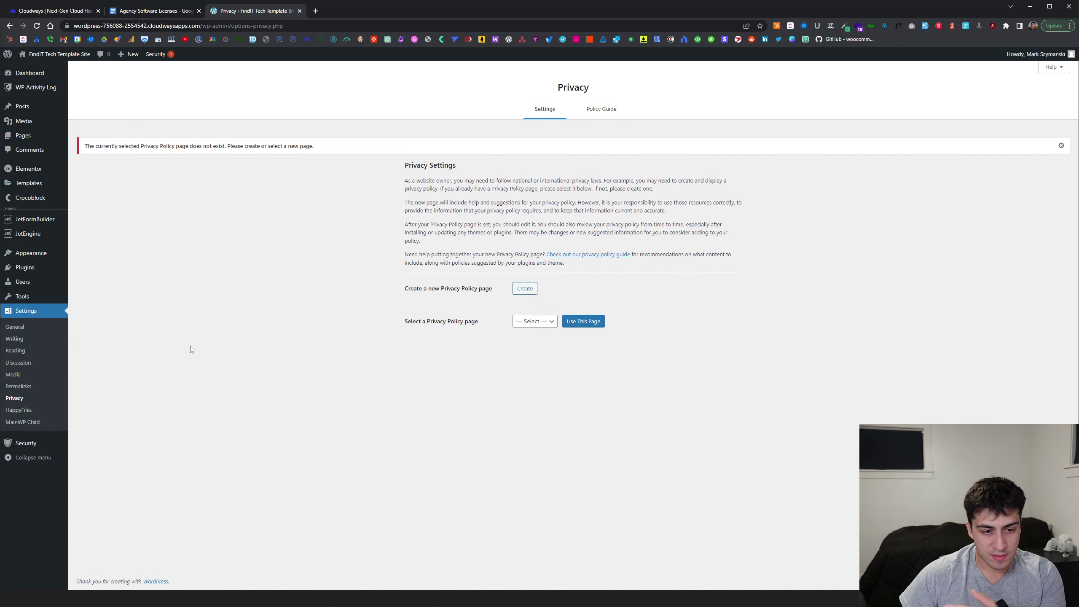
left_click(36, 414)
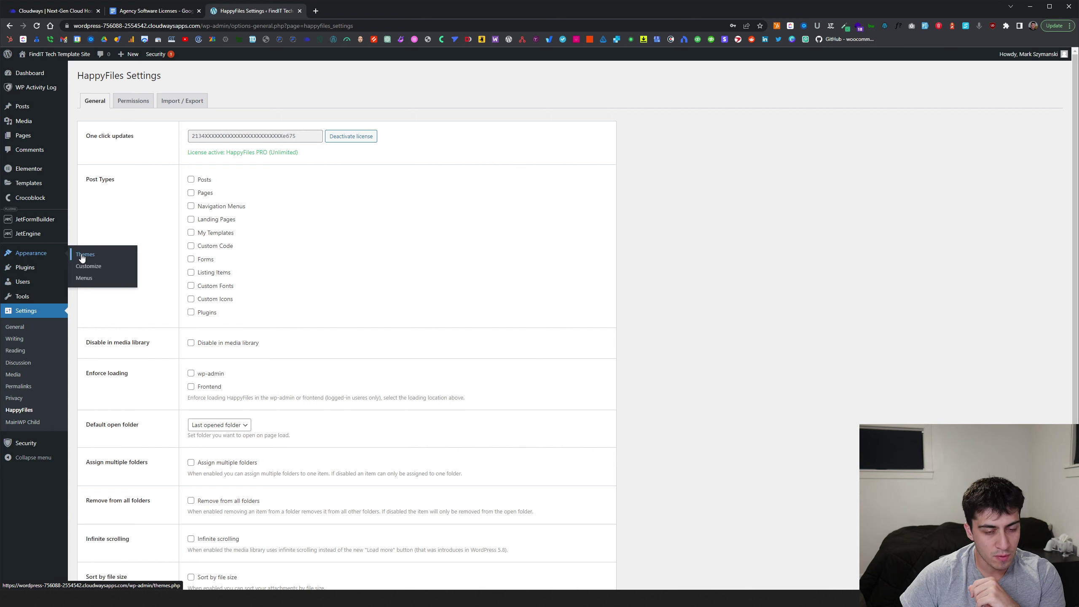
View the installed themes and look through the Hello Elementor theme's customizer, leaving it without changes
left_click(82, 256)
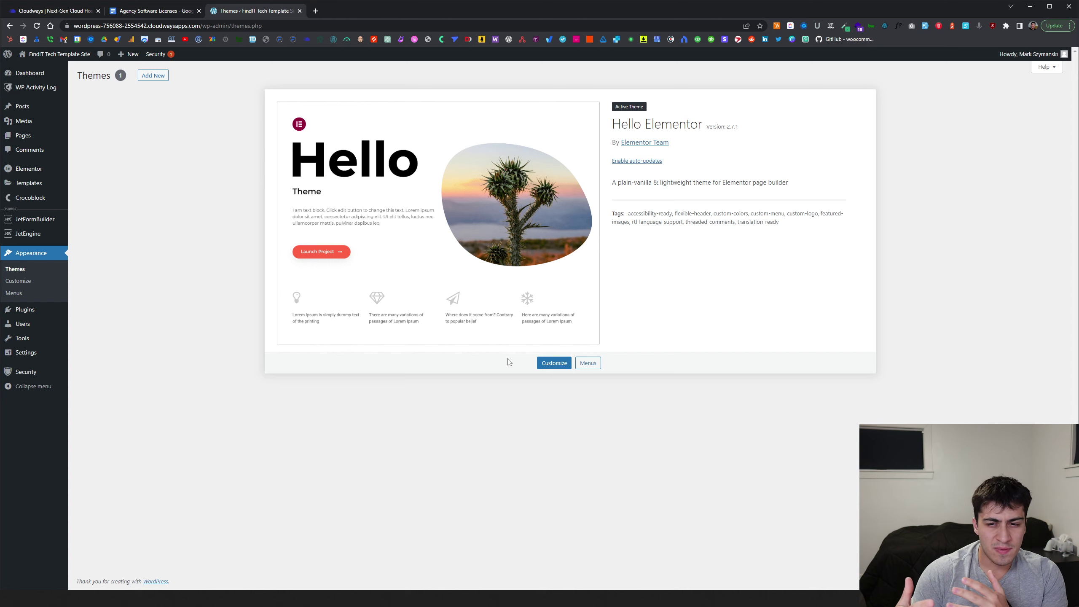
left_click(539, 363)
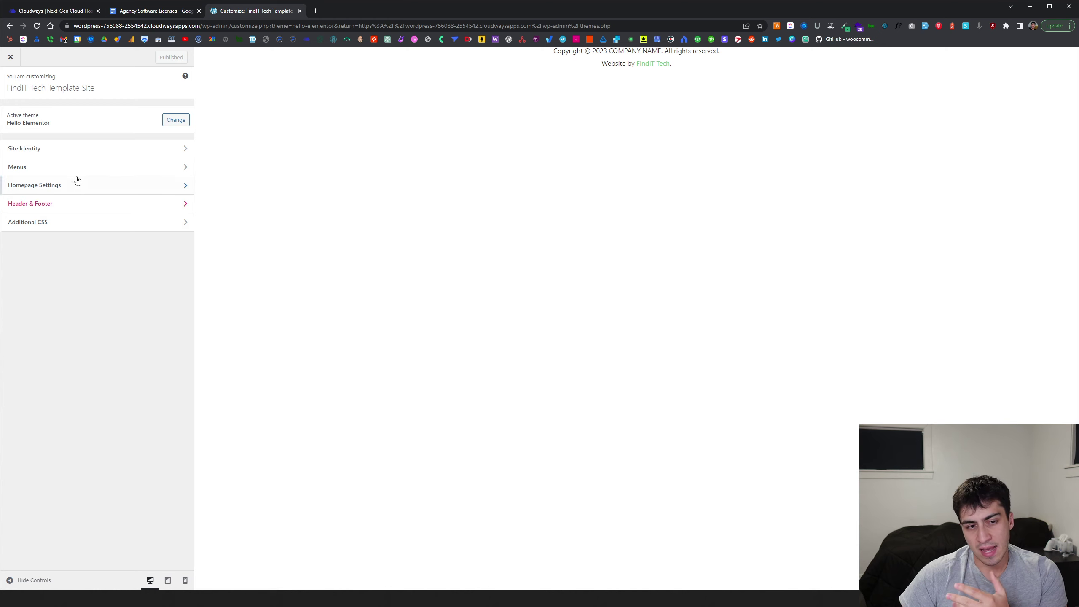
left_click(10, 57)
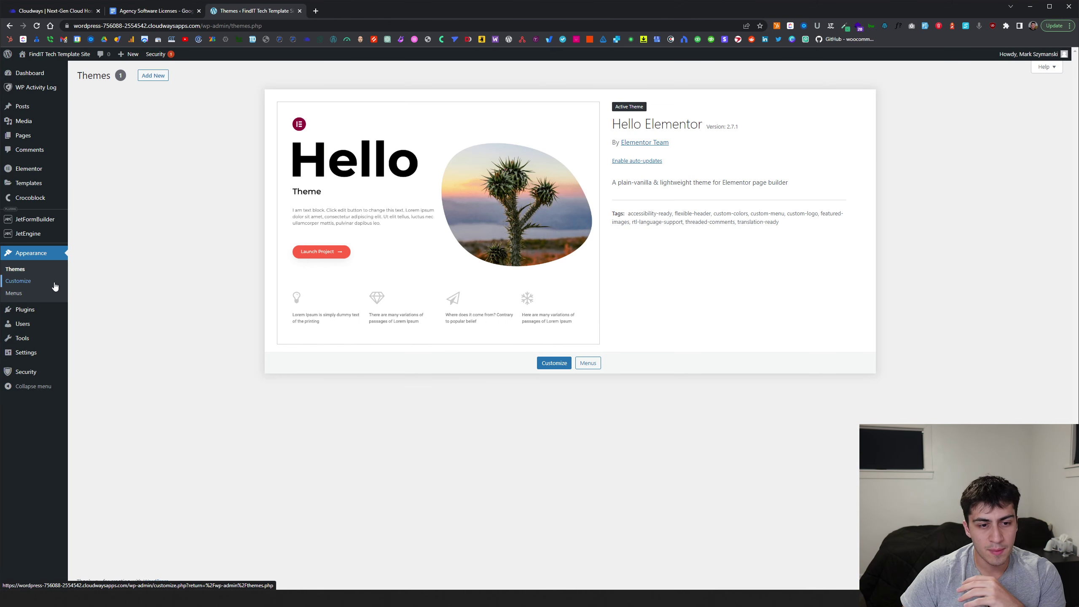
Open the list of all pages and check which pages exist on the template site
mouse_move(45, 141)
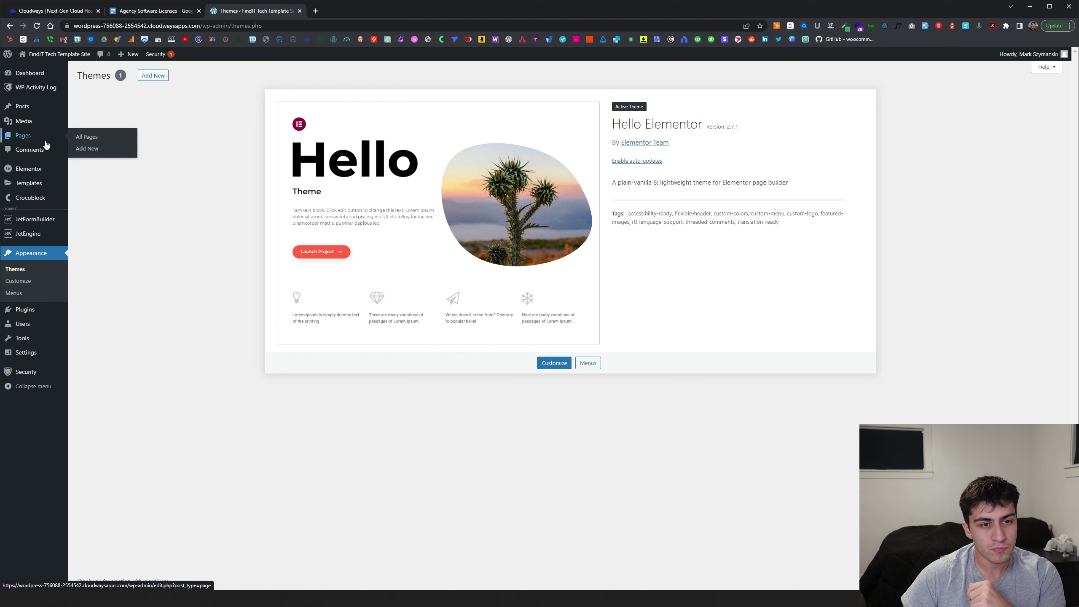
left_click(83, 140)
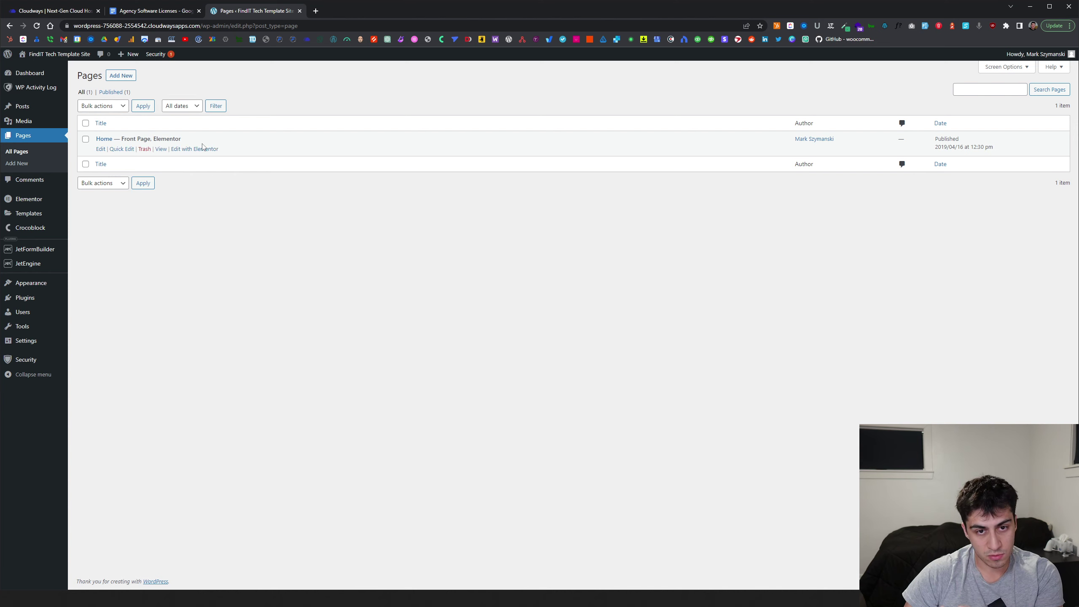
mouse_move(70, 60)
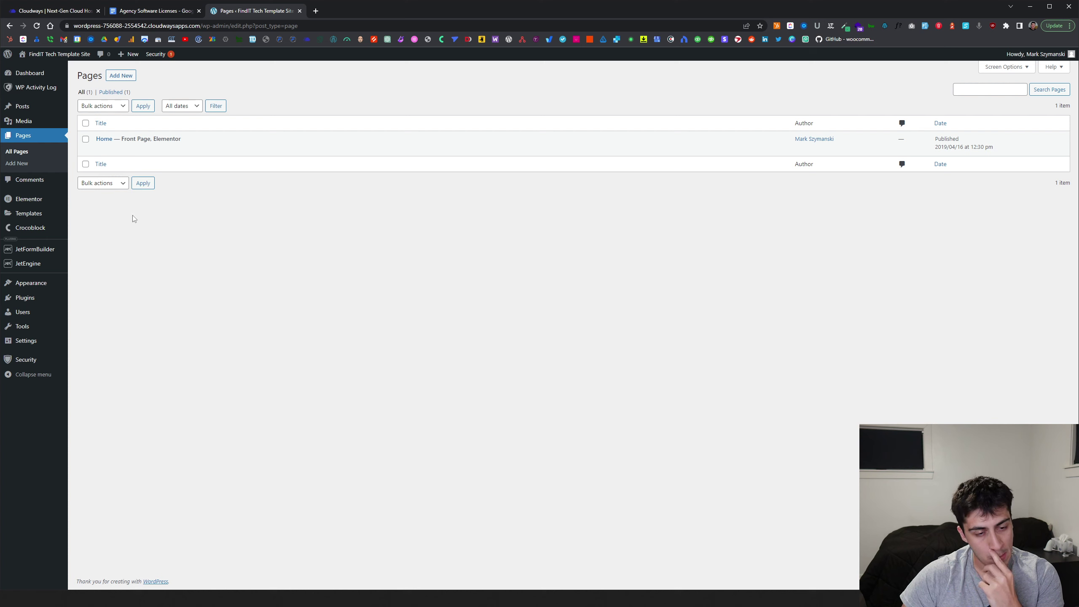
Open the site's navigation menus and inspect the Main Nav Menu's name, items and display location settings
mouse_move(45, 285)
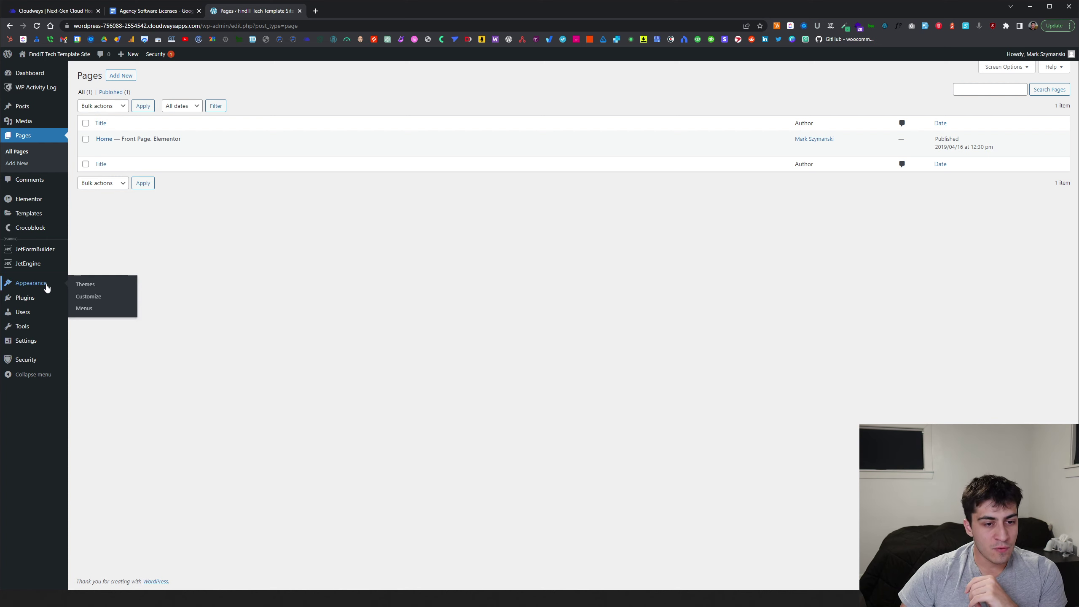
left_click(93, 310)
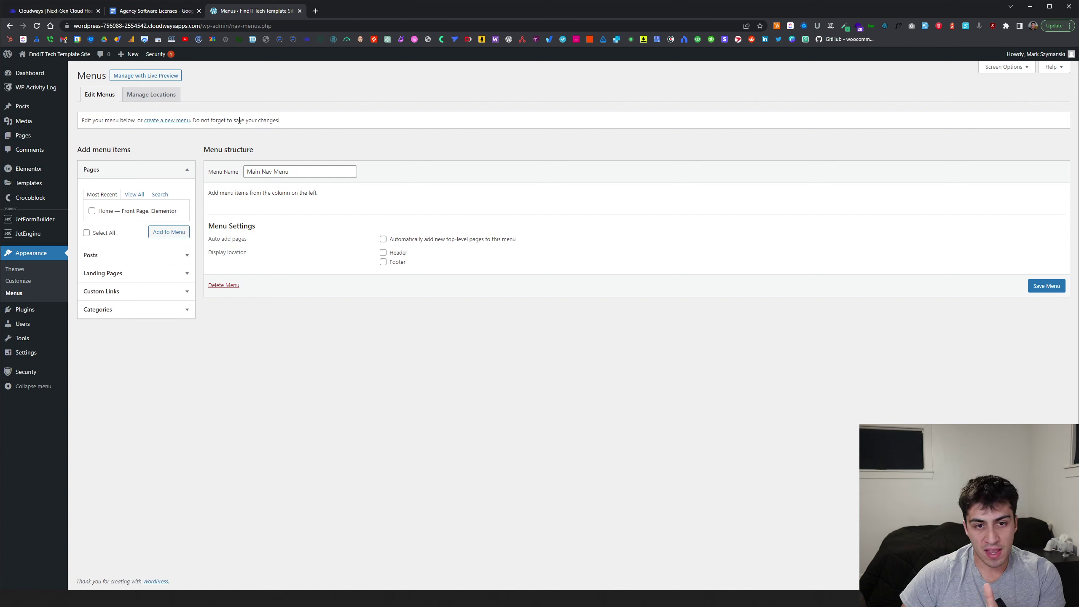
triple_click(311, 171)
left_click(327, 170)
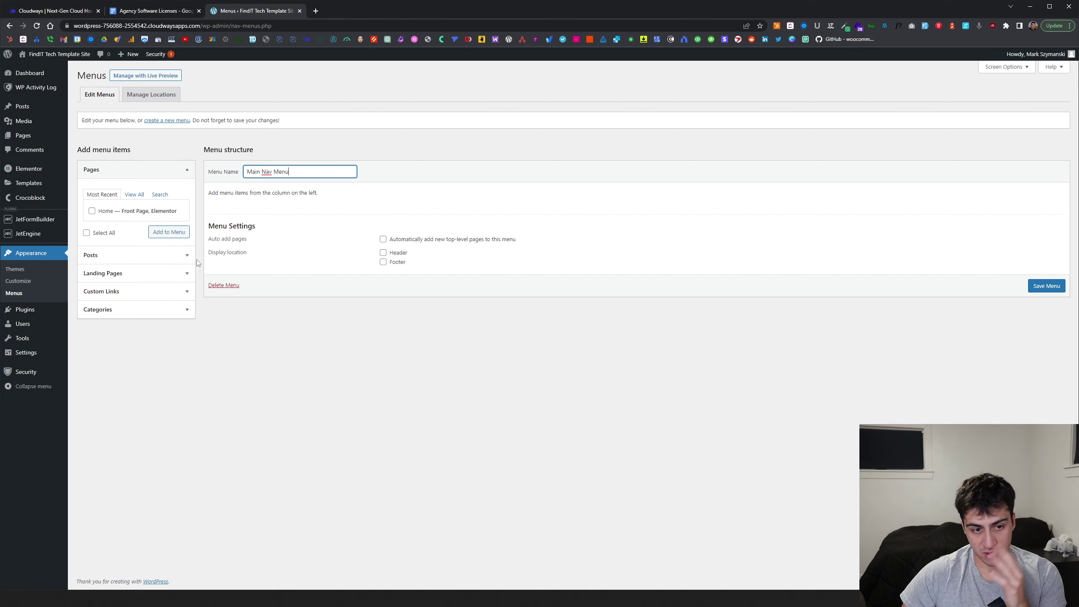
mouse_move(89, 200)
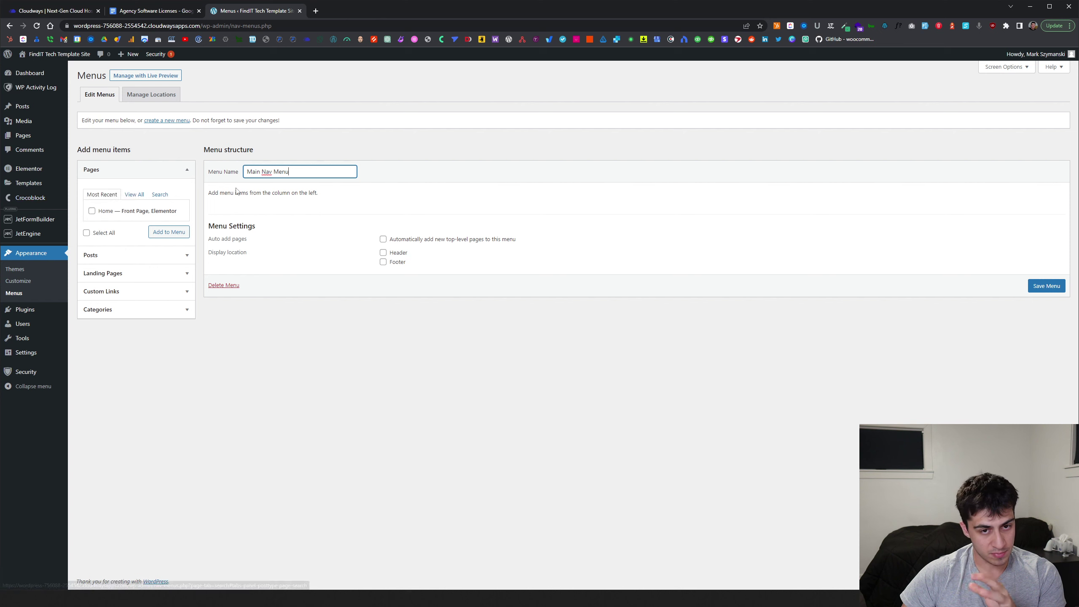
Open the media library to view its folders, and review the general HappyFiles settings, including post types and folder options
mouse_move(52, 123)
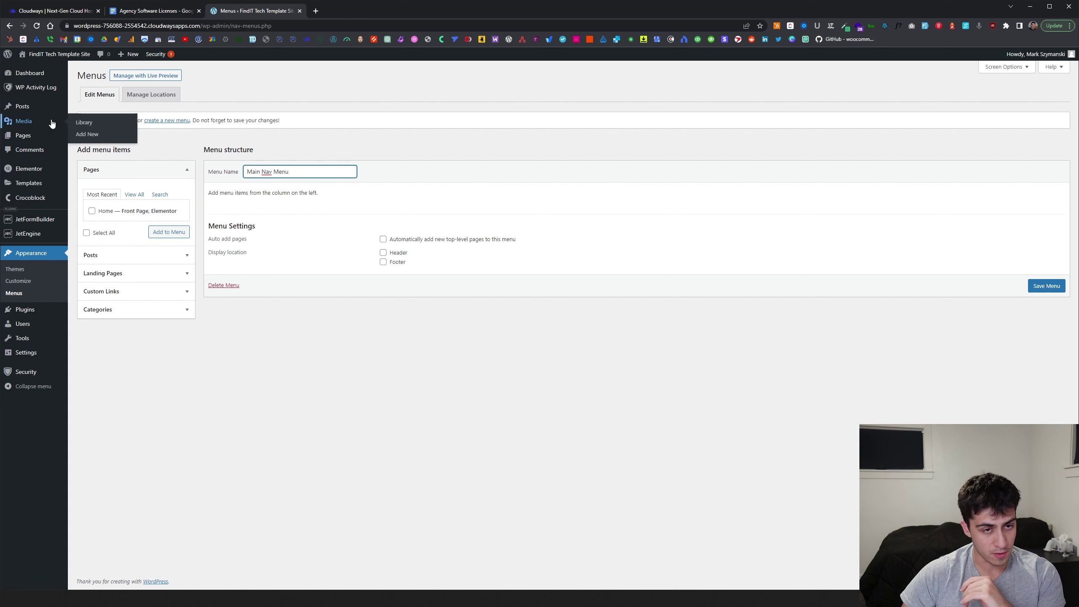
left_click(96, 123)
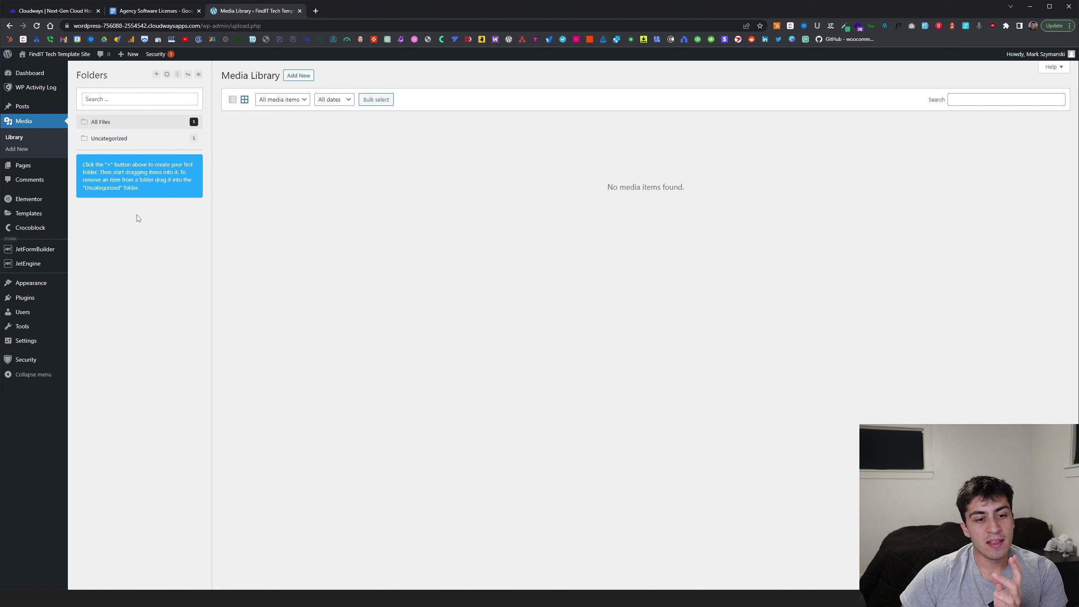
mouse_move(26, 341)
left_click(87, 426)
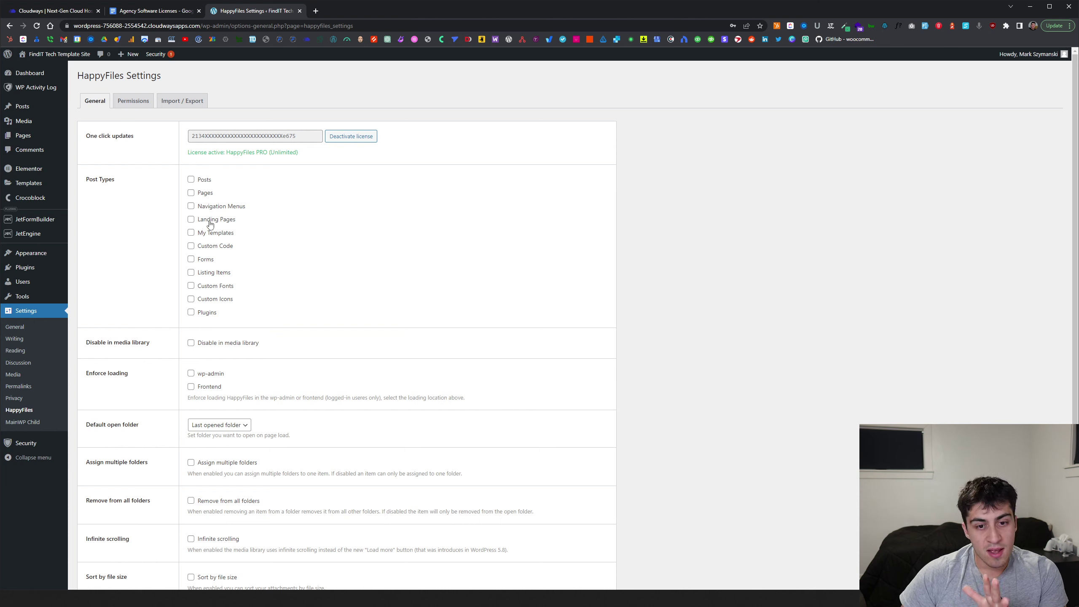
scroll(211, 290, "down", 2)
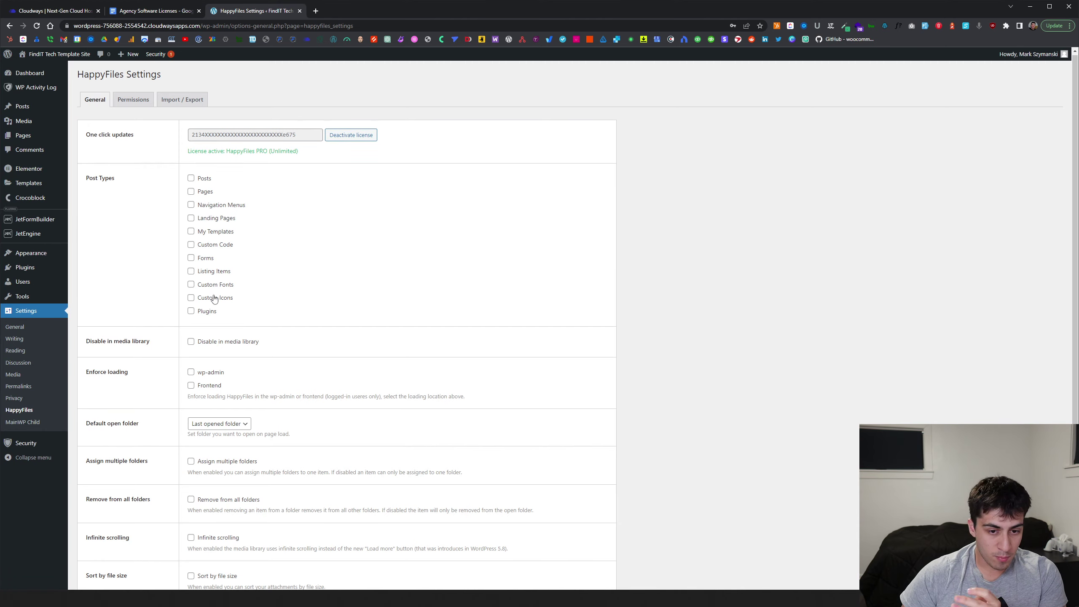
scroll(223, 485, "up", 2)
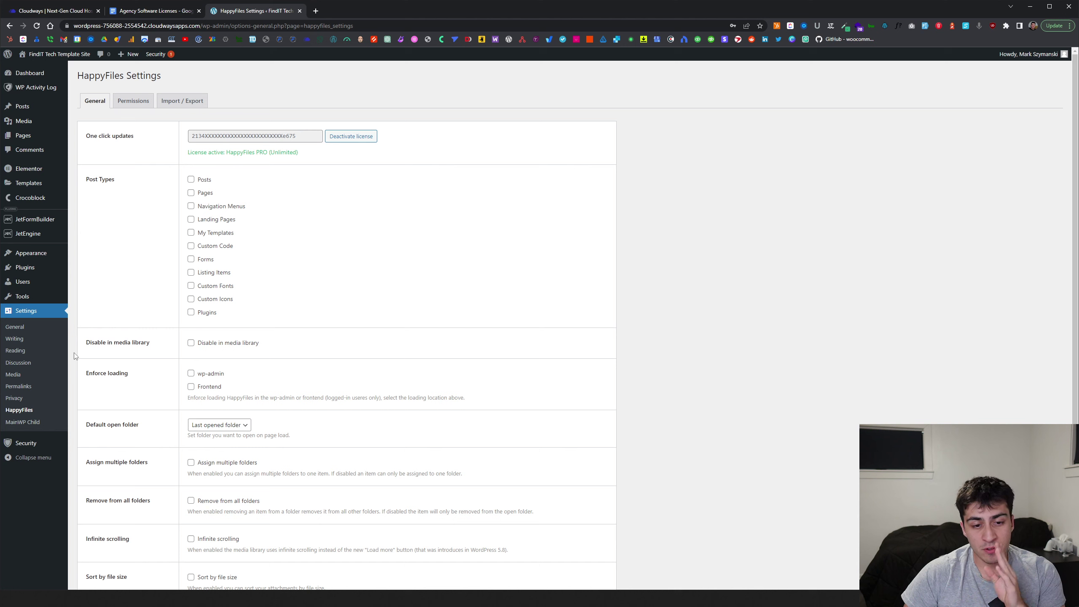
scroll(230, 340, "down", 1)
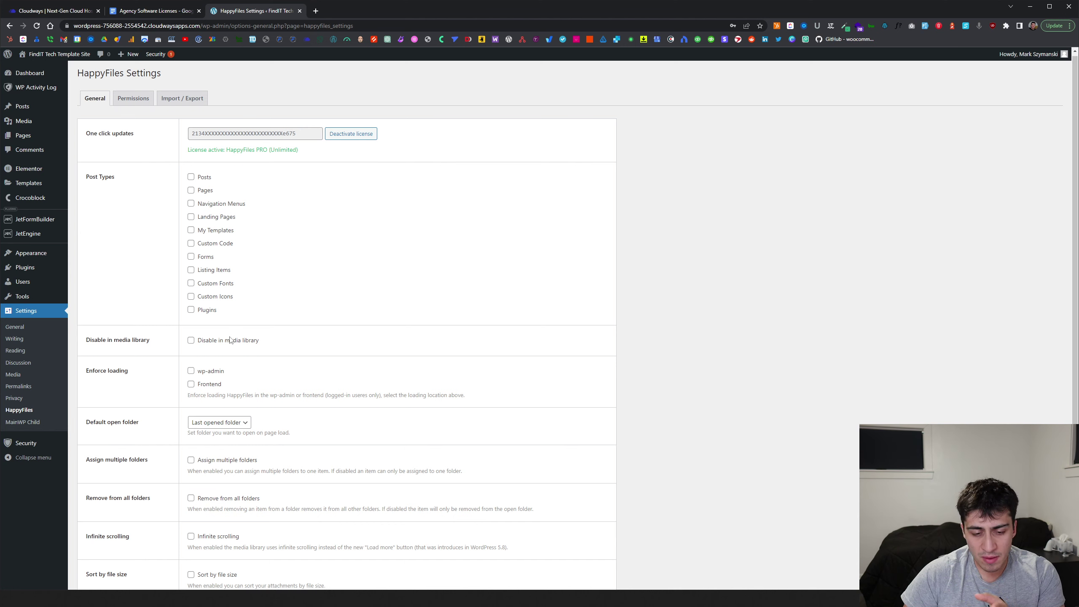
scroll(230, 340, "down", 2)
scroll(232, 351, "down", 1)
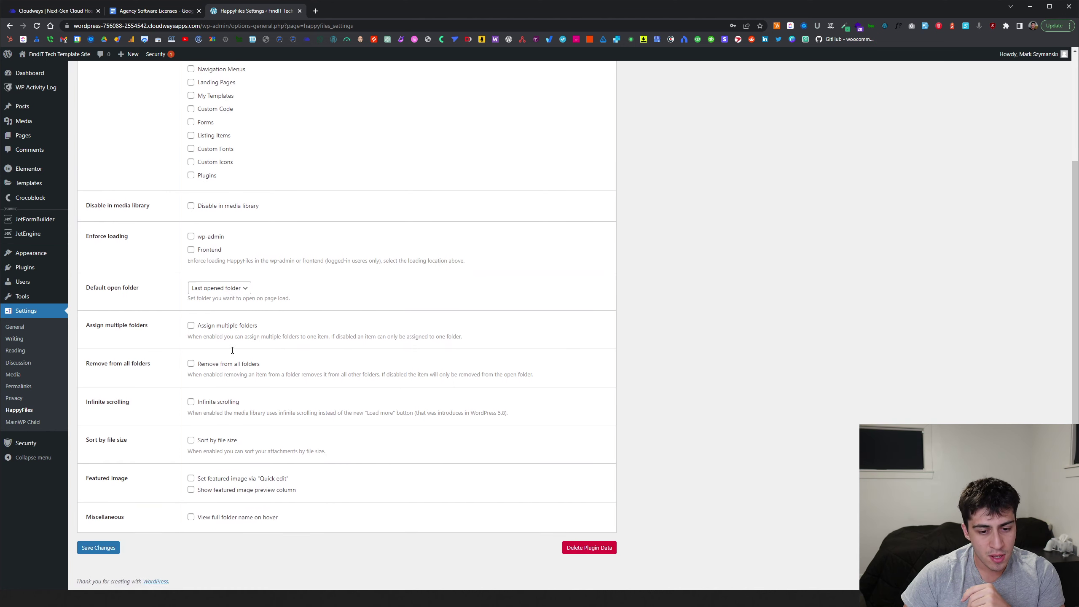
scroll(233, 353, "up", 3)
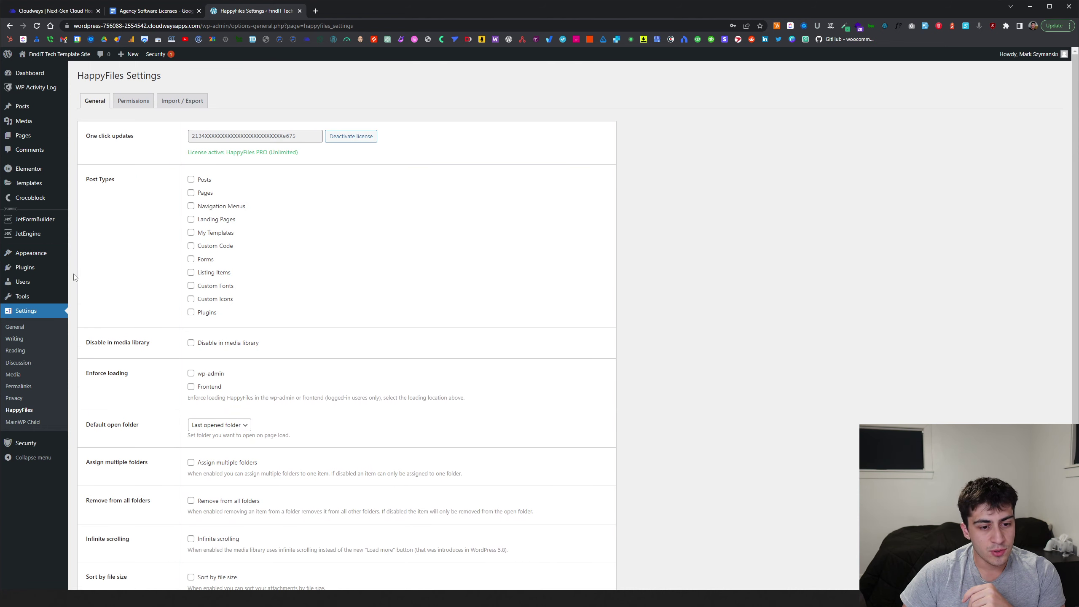
Check the list of all posts on the template site, and open the list of installed plugins
mouse_move(48, 122)
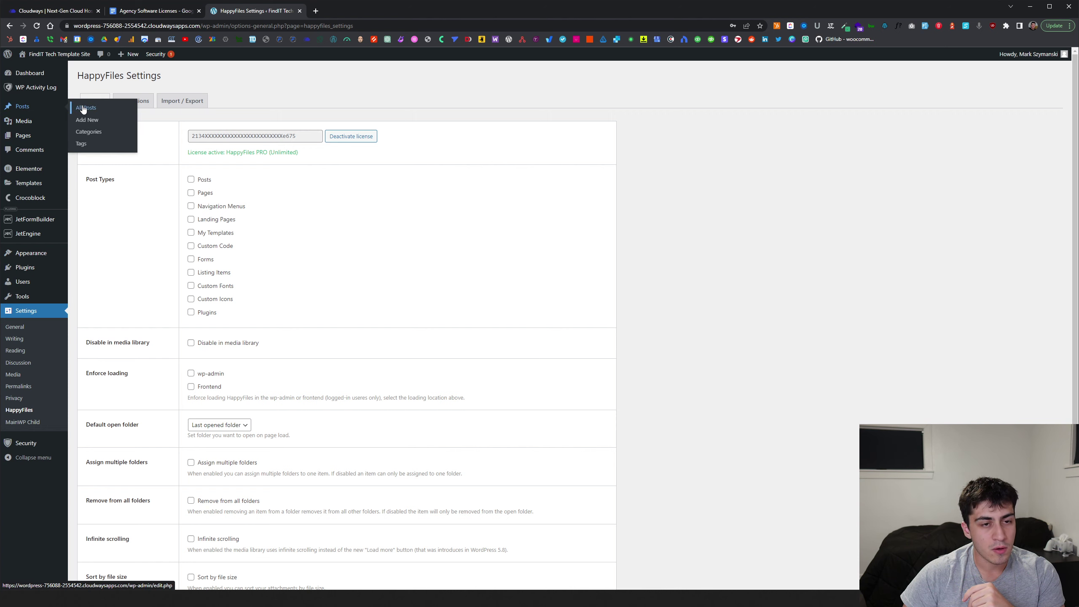
left_click(84, 109)
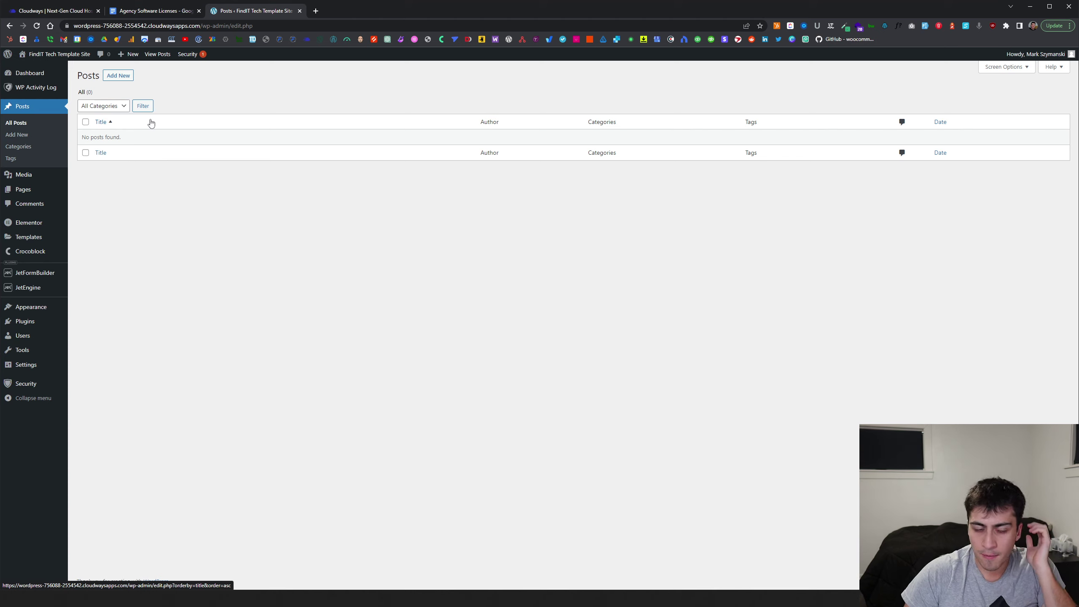
mouse_move(42, 92)
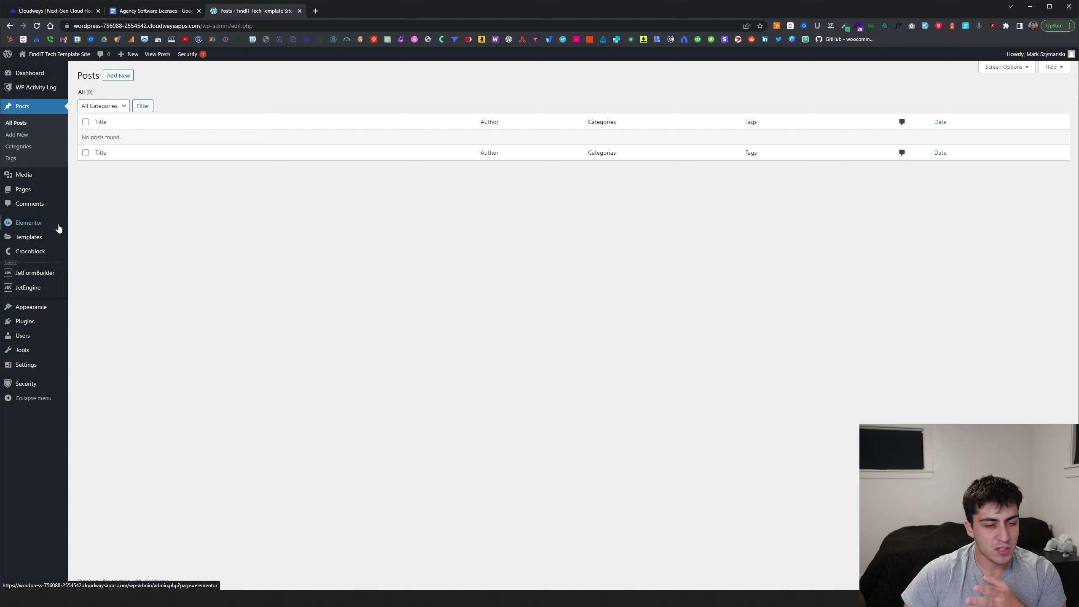
mouse_move(49, 328)
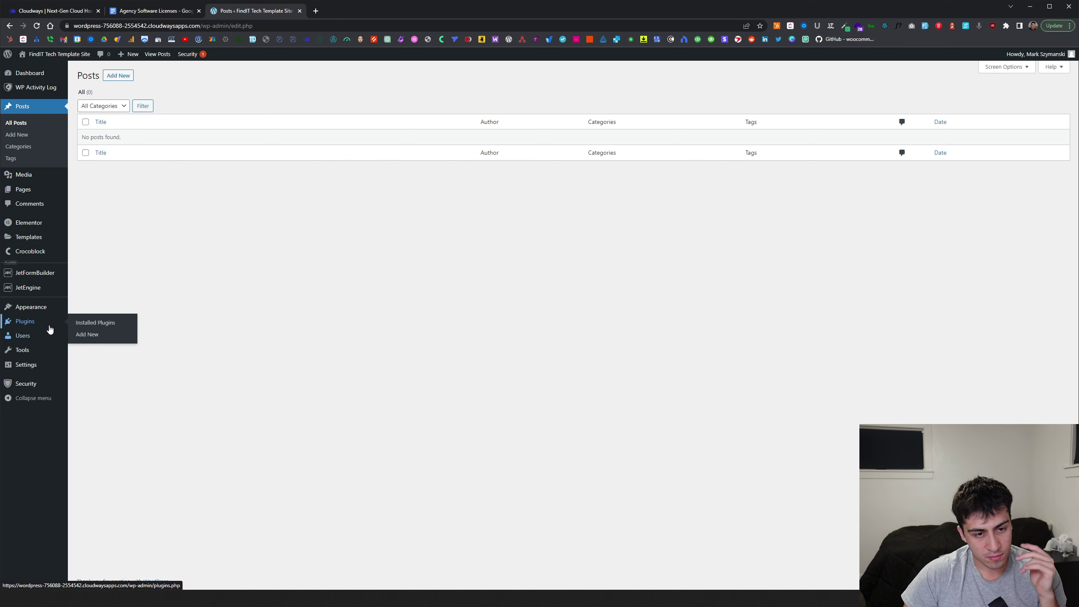
left_click(90, 324)
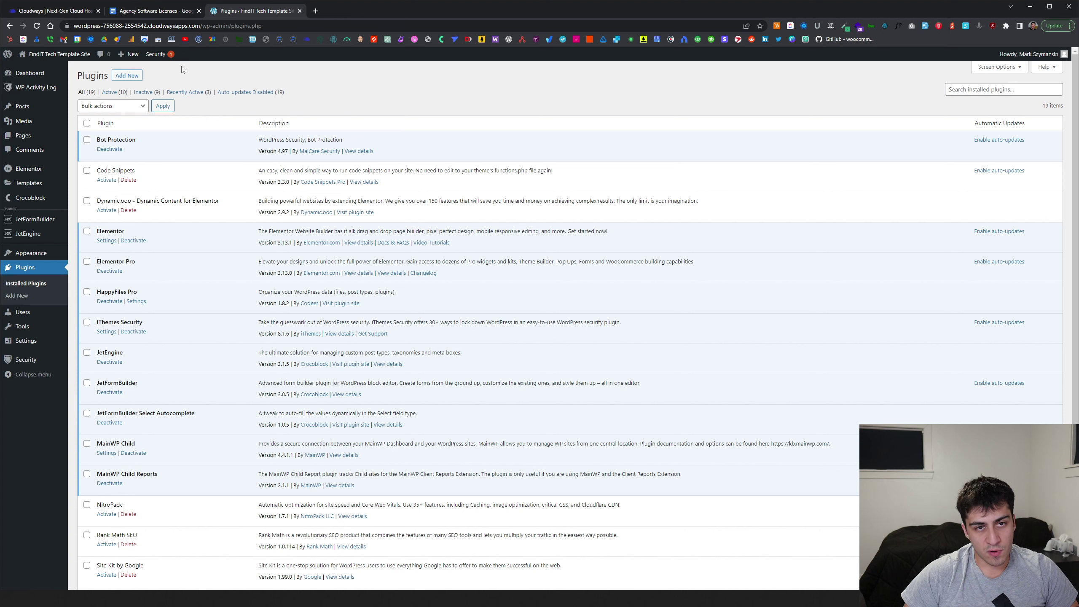
Switch to the Agency Software Licenses document in Google Docs and examine MainWP's replacement cost and Crocoblock JetEngine's license renewal
left_click(167, 13)
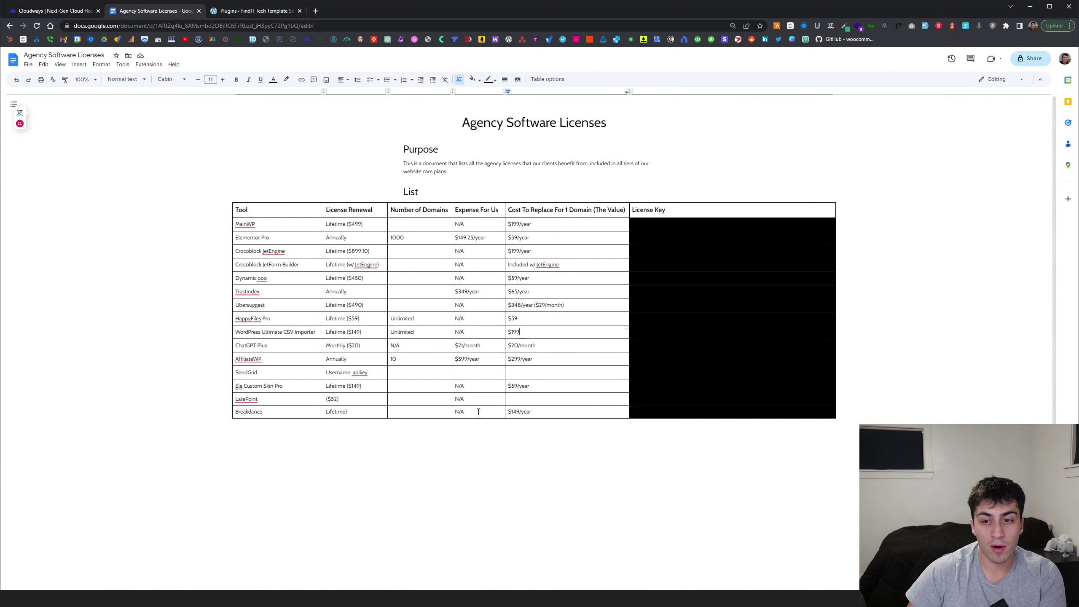
left_click_drag(515, 226, 508, 227)
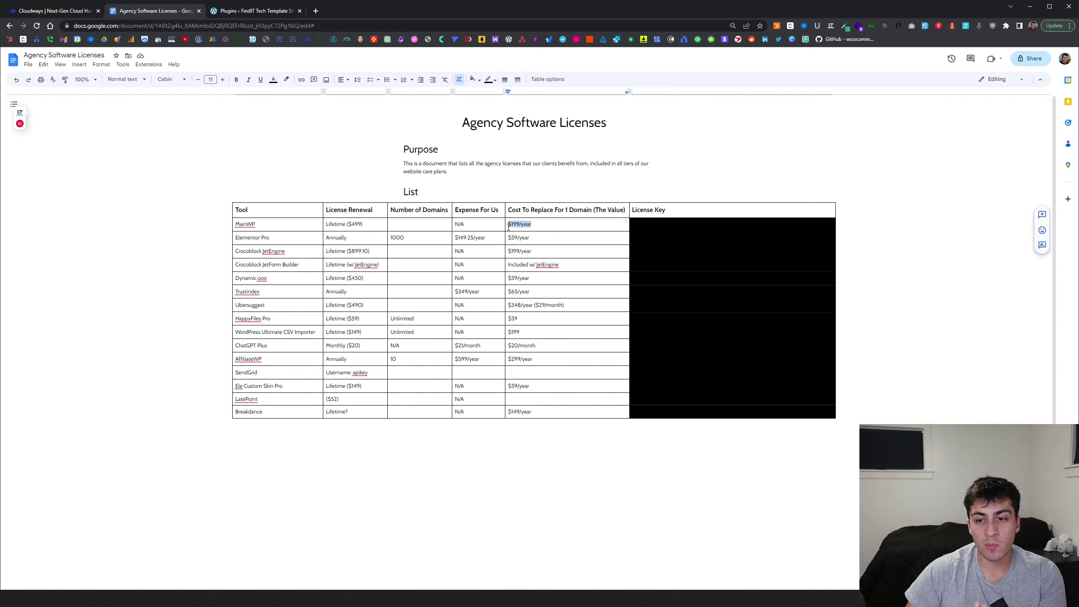
left_click(528, 227)
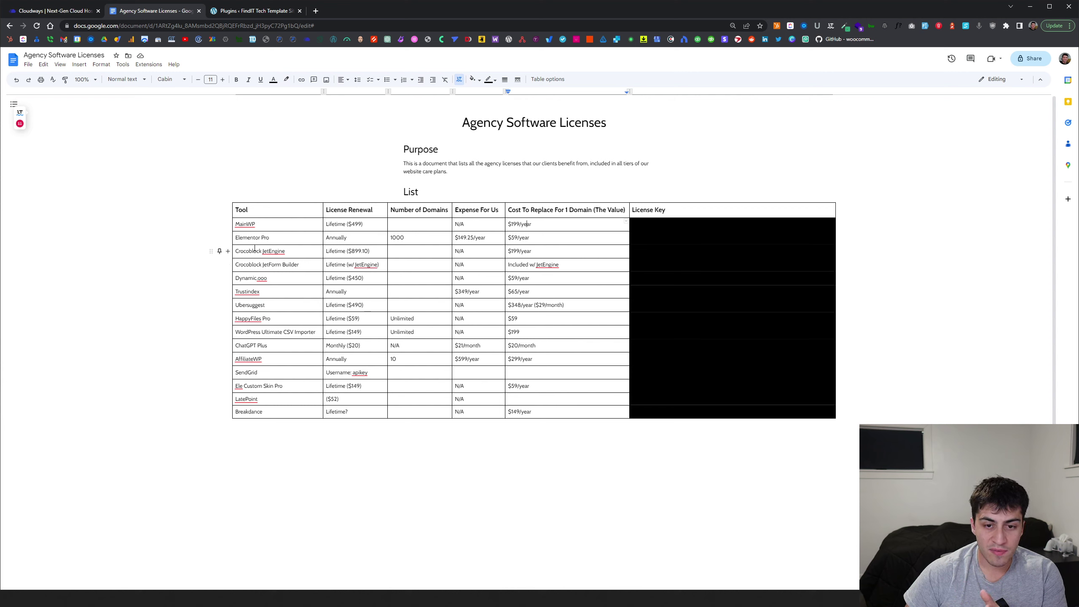
left_click_drag(372, 251, 318, 250)
left_click(331, 251)
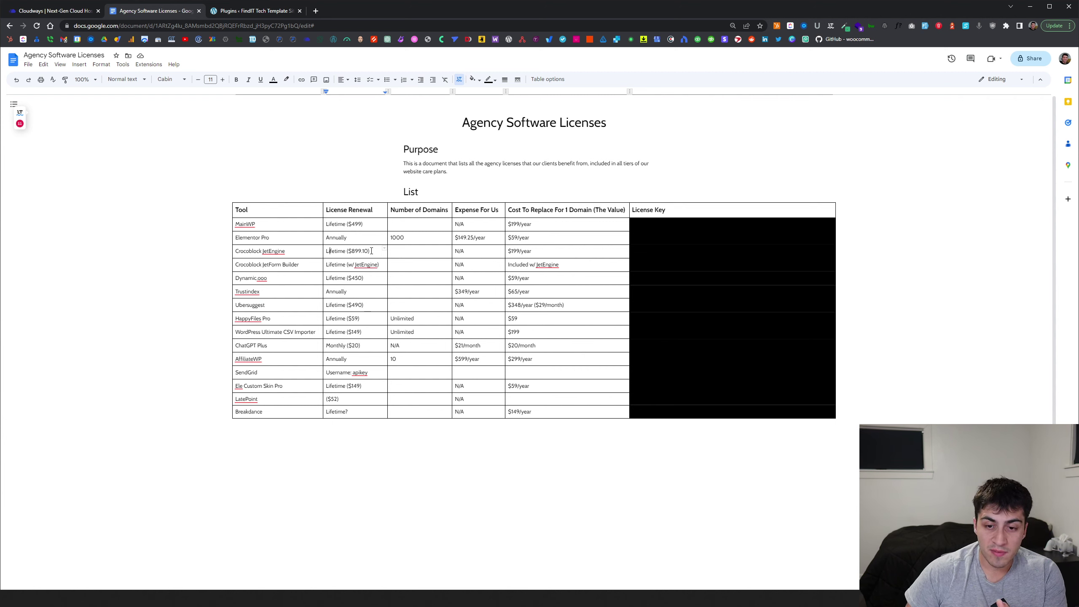
double_click(353, 251)
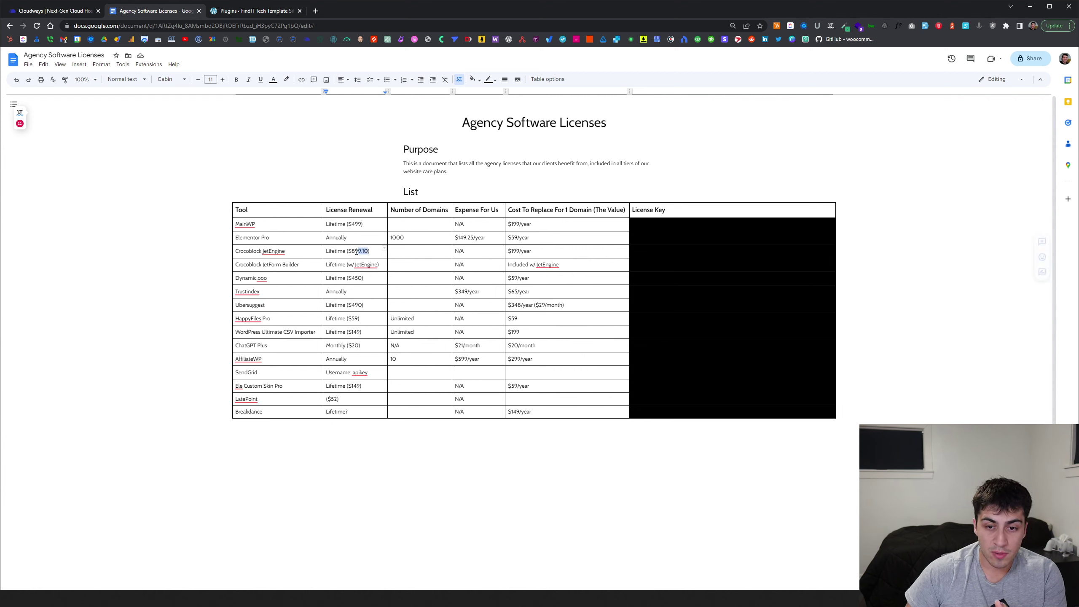
left_click(359, 252)
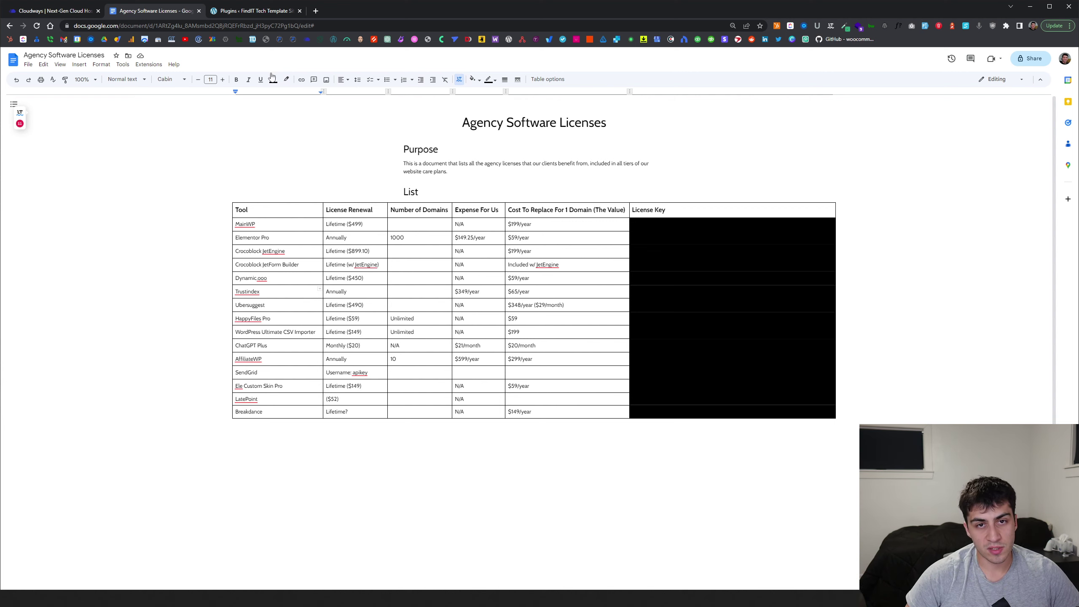
Return to the WordPress installed plugins list and examine the Code Snippets description, highlighting its mention of functions.php
left_click(251, 13)
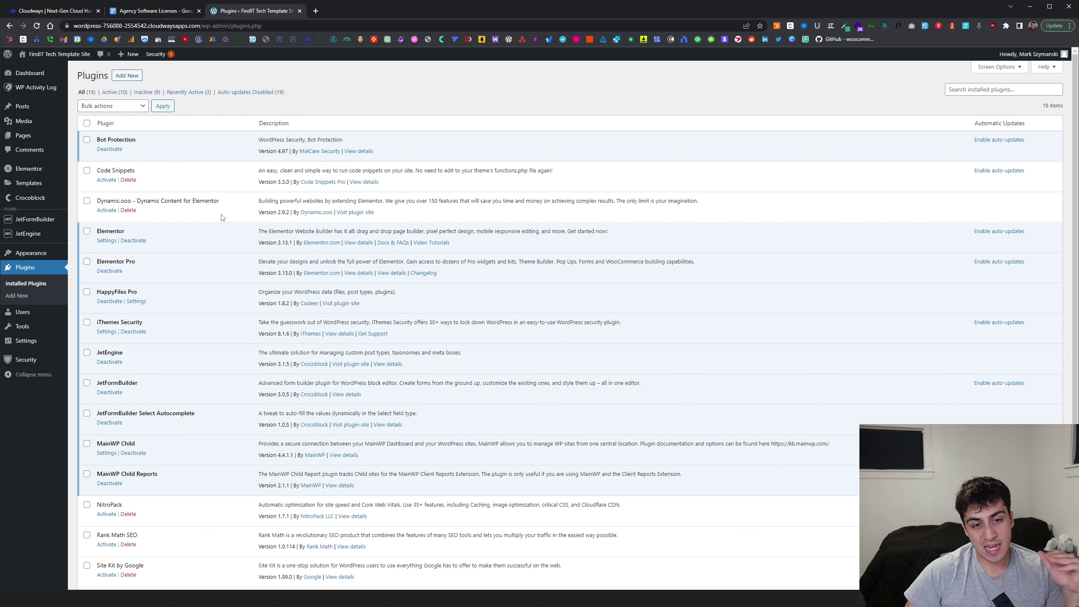
scroll(200, 335, "down", 2)
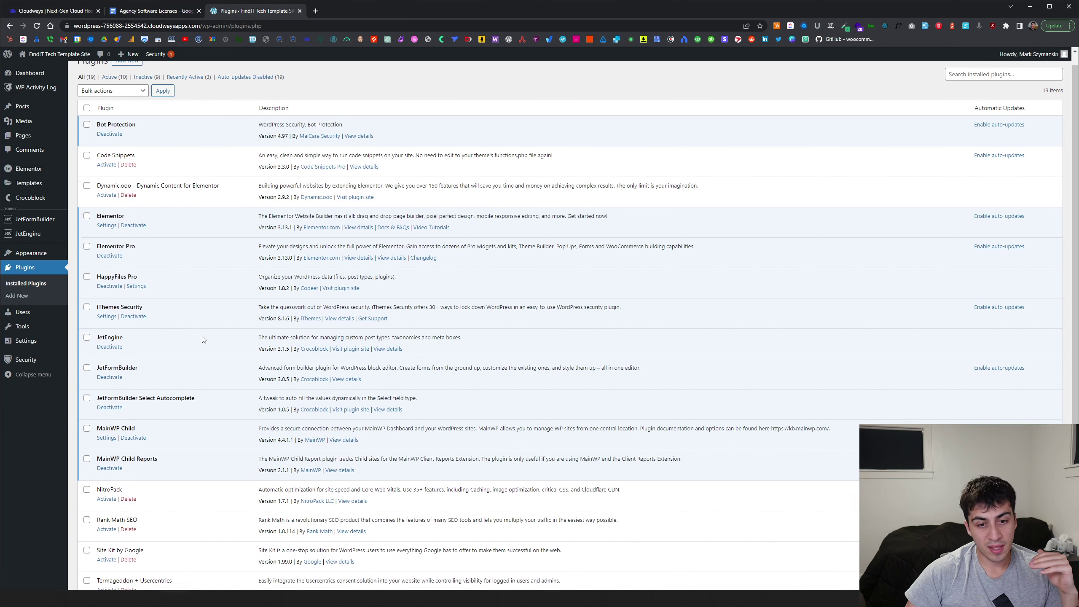
scroll(195, 322, "up", 2)
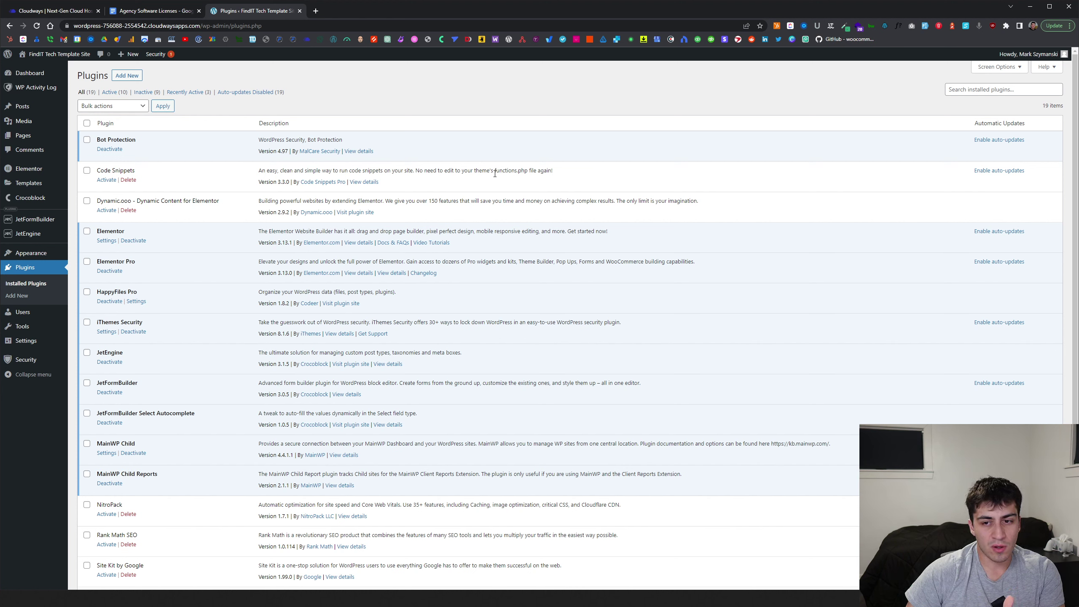
left_click_drag(495, 173, 534, 171)
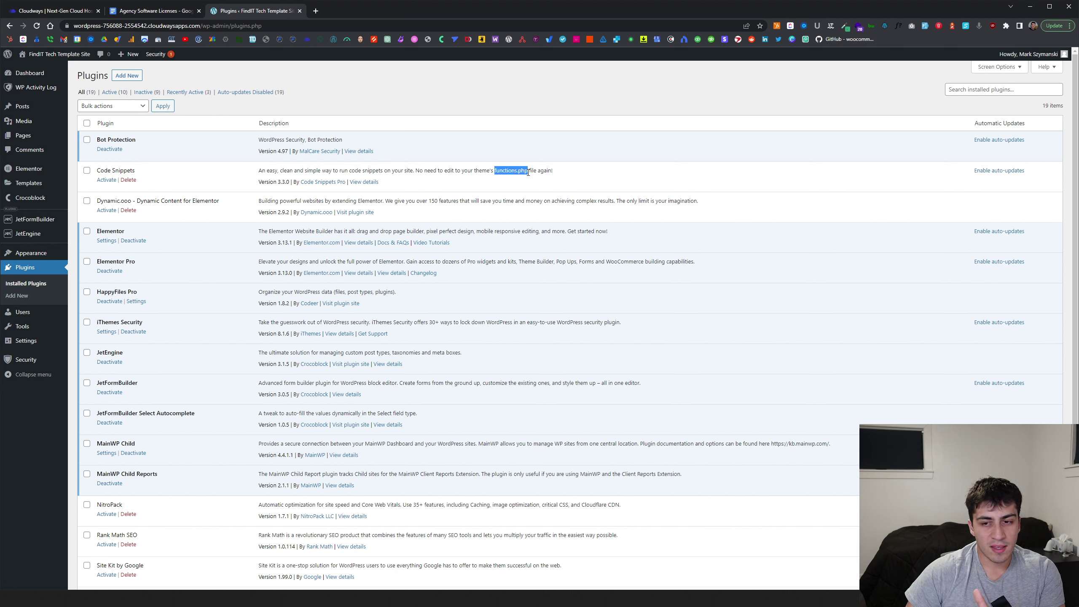
left_click(528, 171)
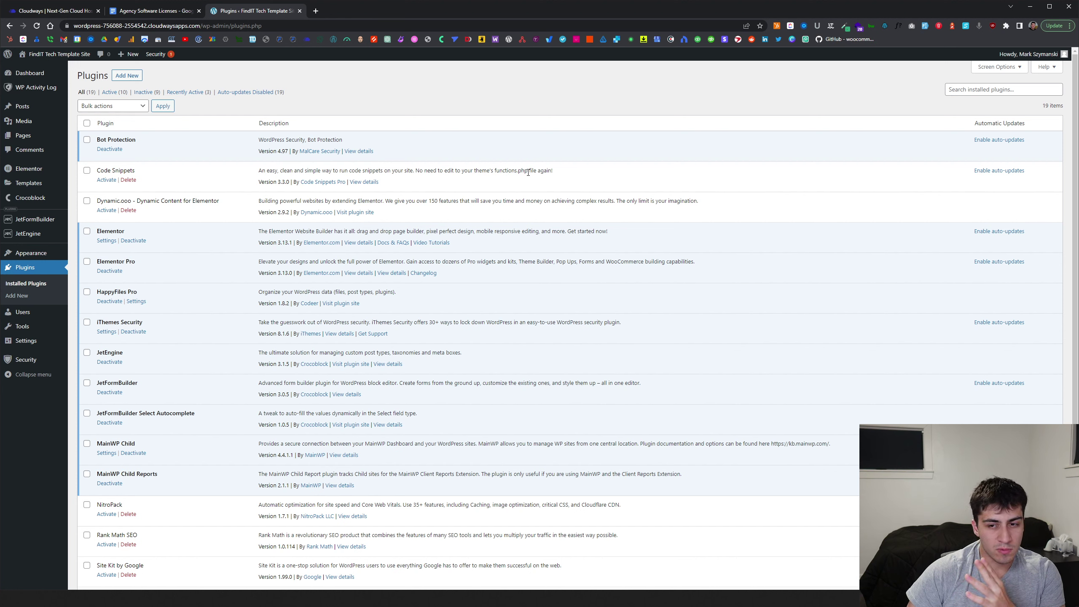
left_click_drag(529, 172, 496, 172)
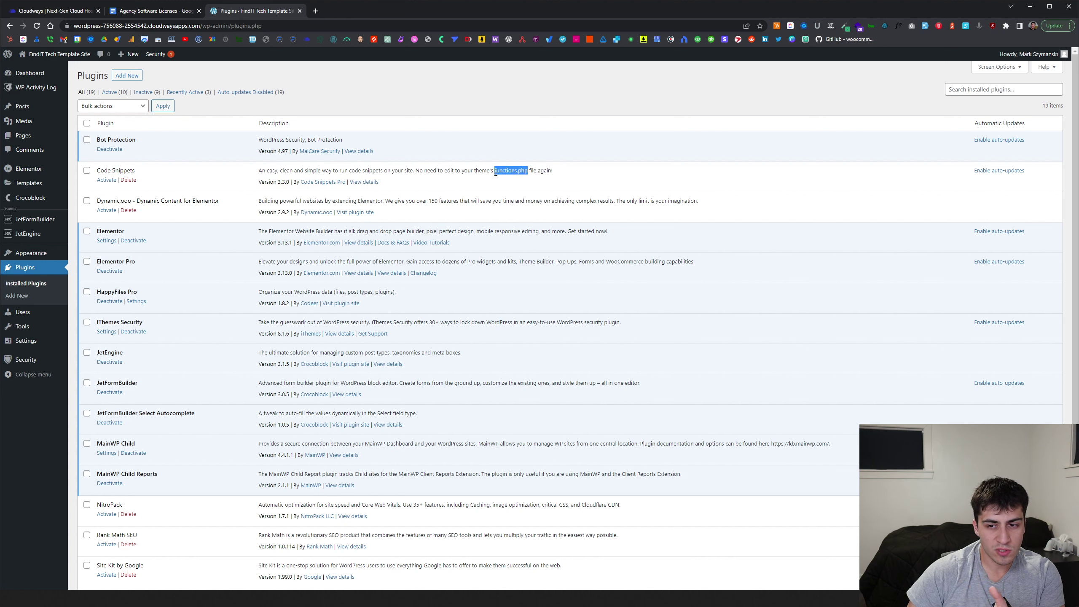
left_click(495, 172)
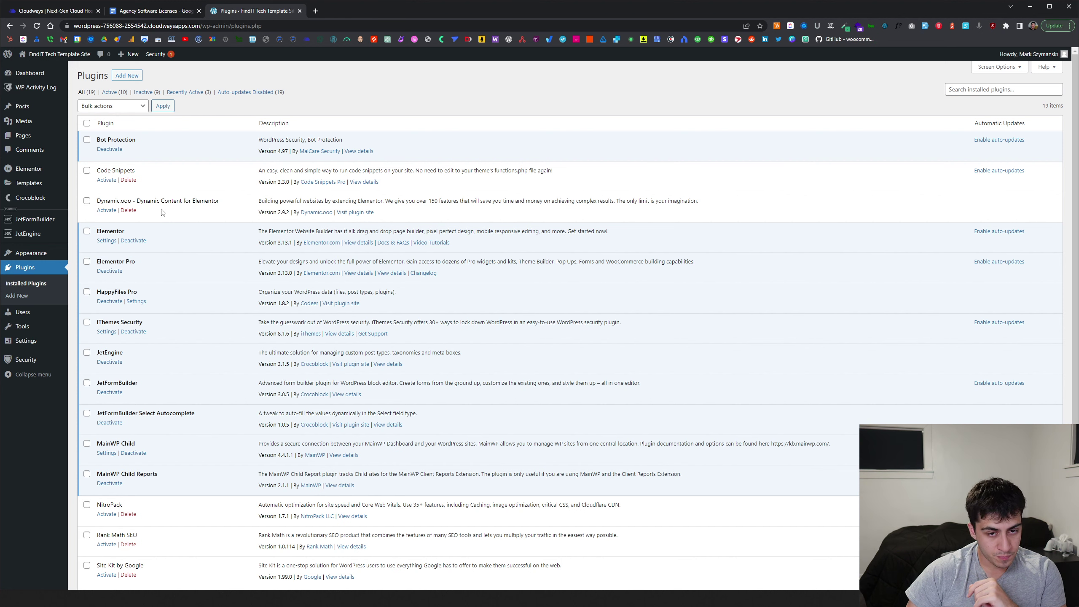
Review the remaining installed plugins, from Dynamic.ooo and Elementor through to Widgets for Google Reviews
scroll(162, 212, "down", 1)
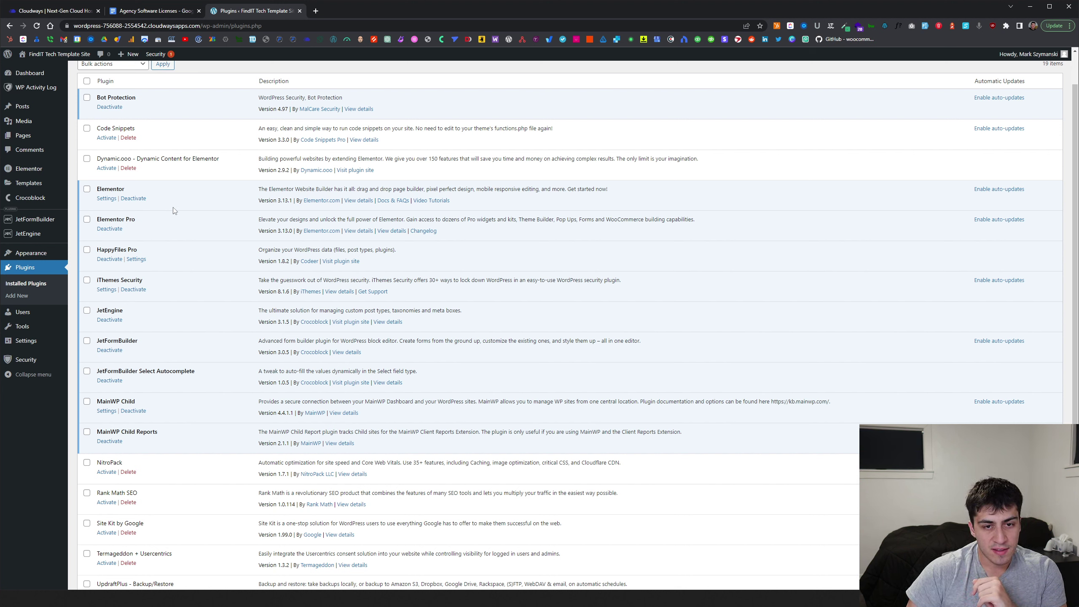
scroll(182, 209, "down", 1)
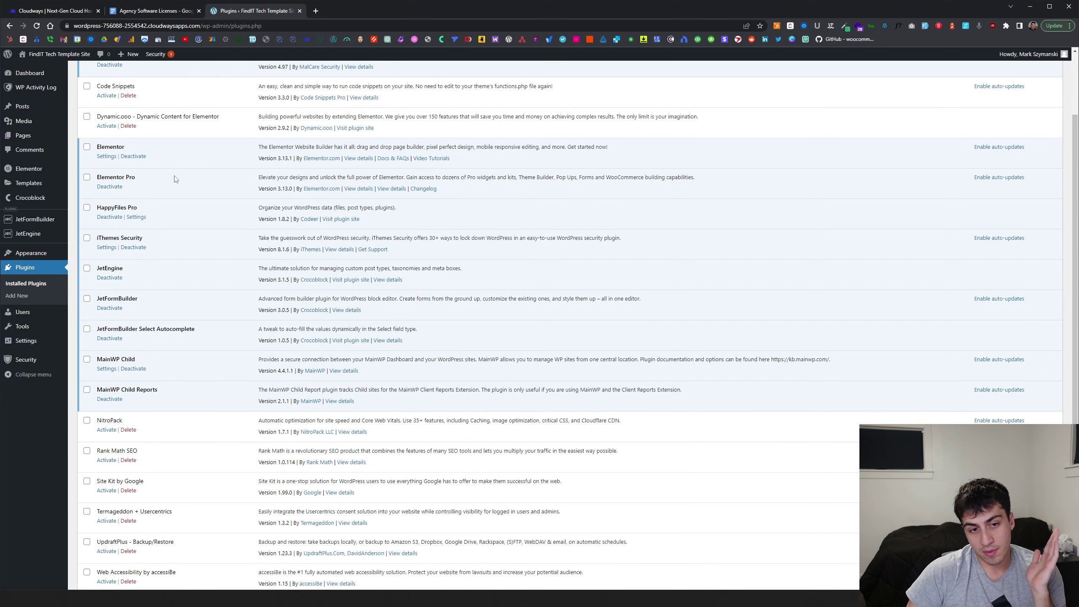
scroll(176, 180, "down", 1)
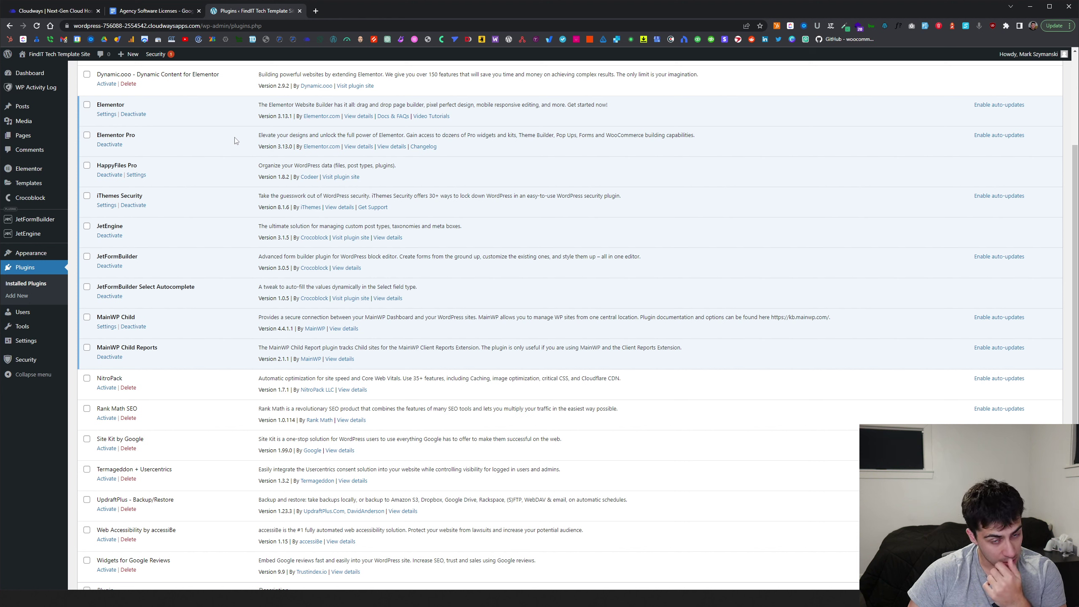
scroll(165, 176, "down", 2)
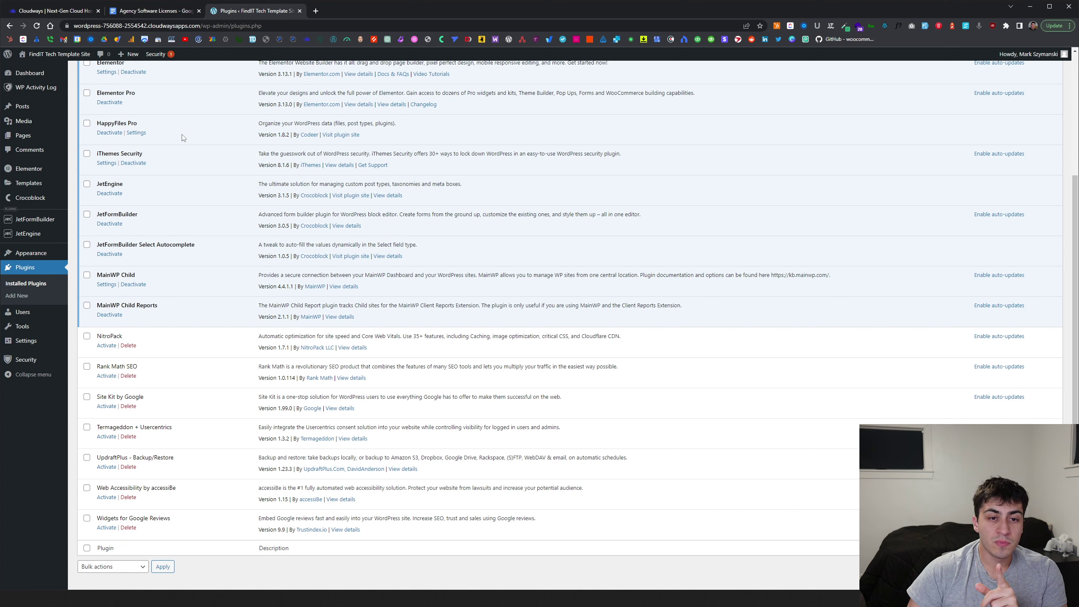
scroll(212, 134, "down", 1)
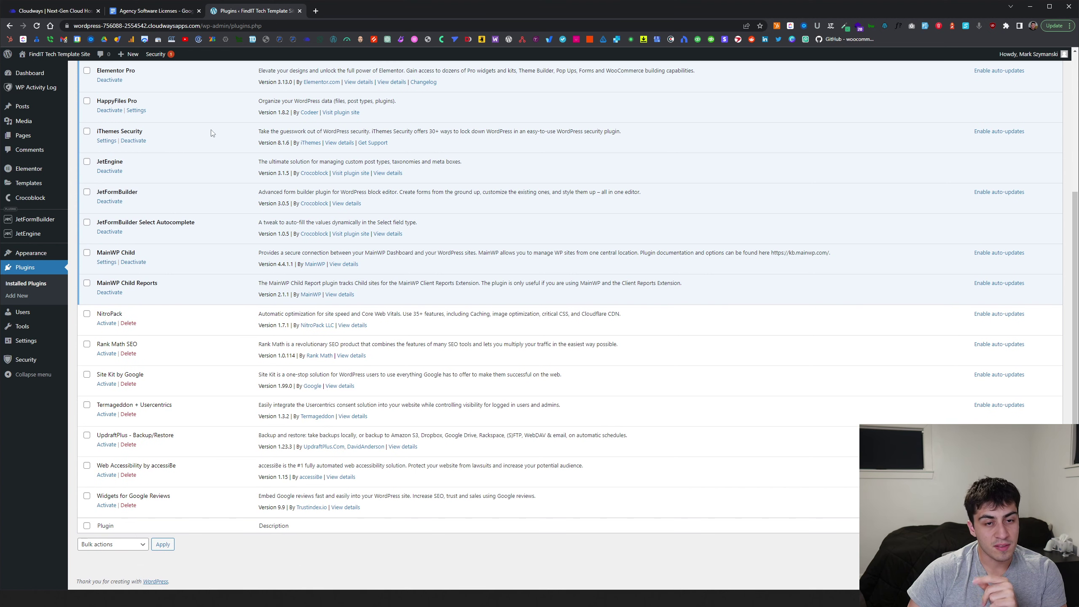